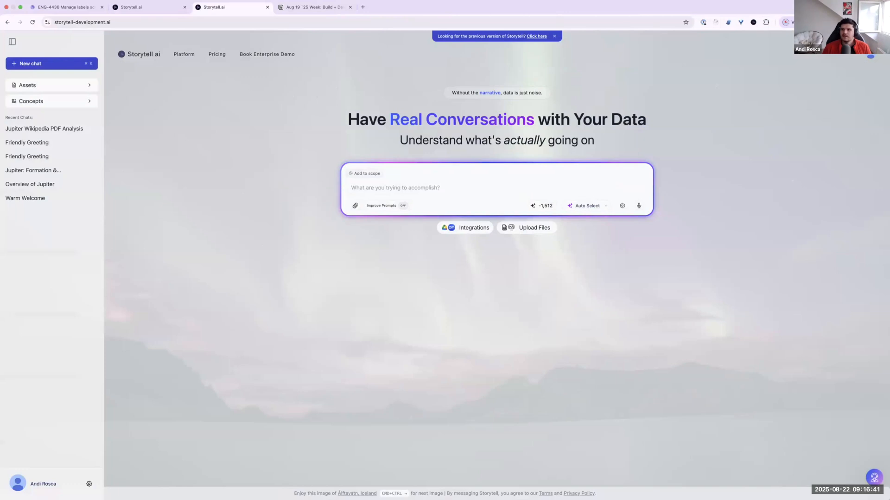
Step: Open the assets list and look at its Labels column
click(79, 86)
right_click(174, 196)
key(Escape)
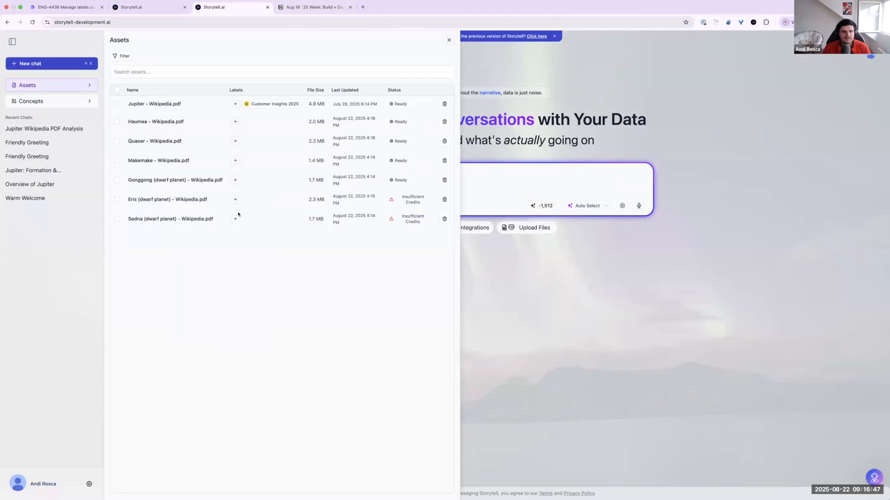
drag(228, 90, 272, 89)
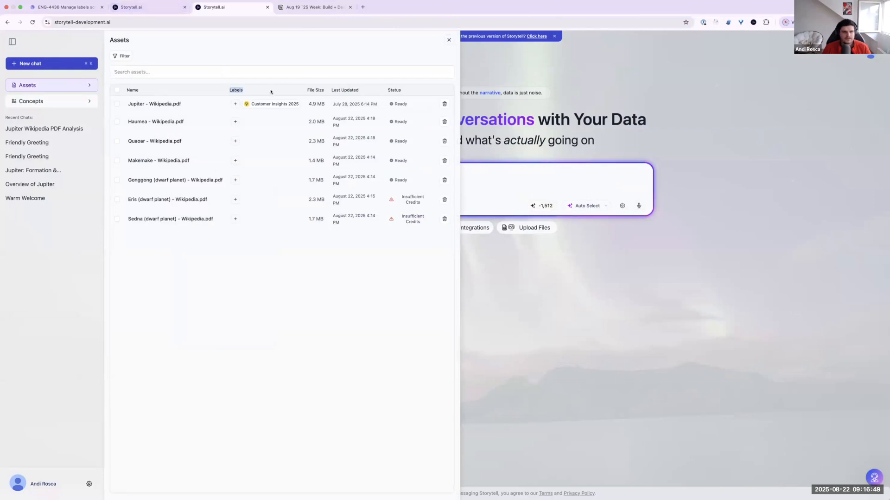
click(229, 83)
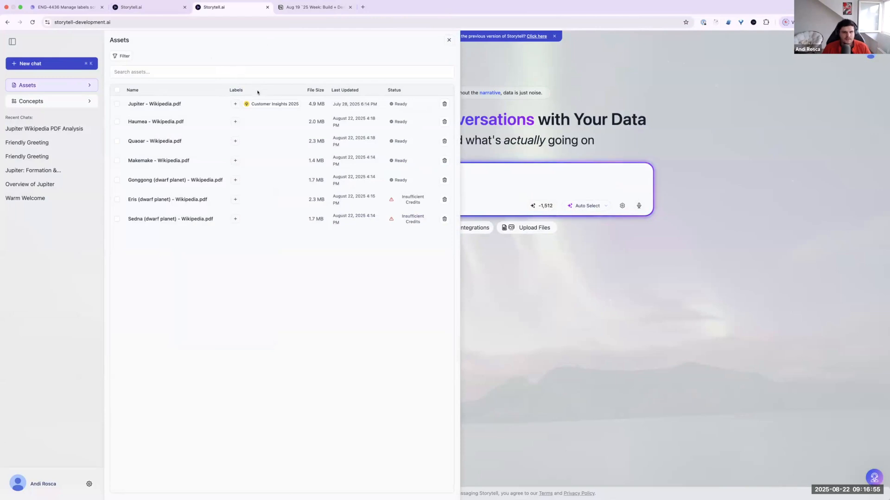
Step: View the details of the Customer Insights 2025 label attached to Jupiter - Wikipedia.pdf
mouse_move(260, 104)
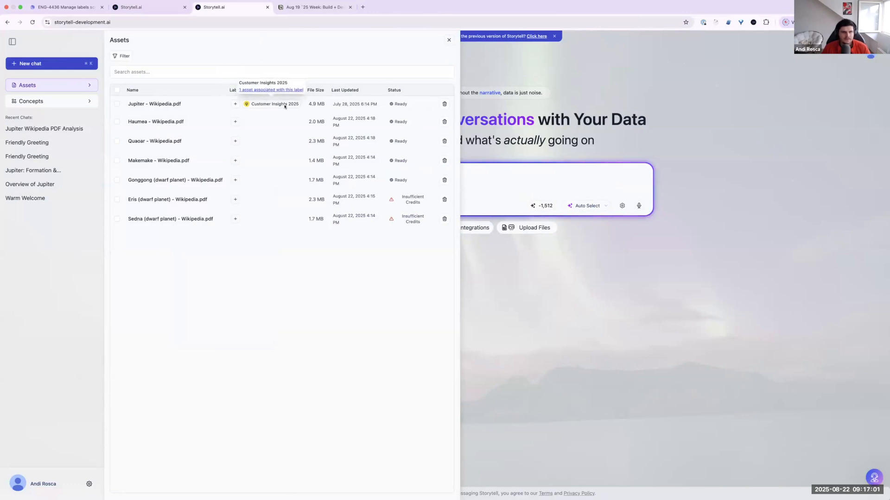
drag(134, 104, 269, 104)
mouse_move(279, 103)
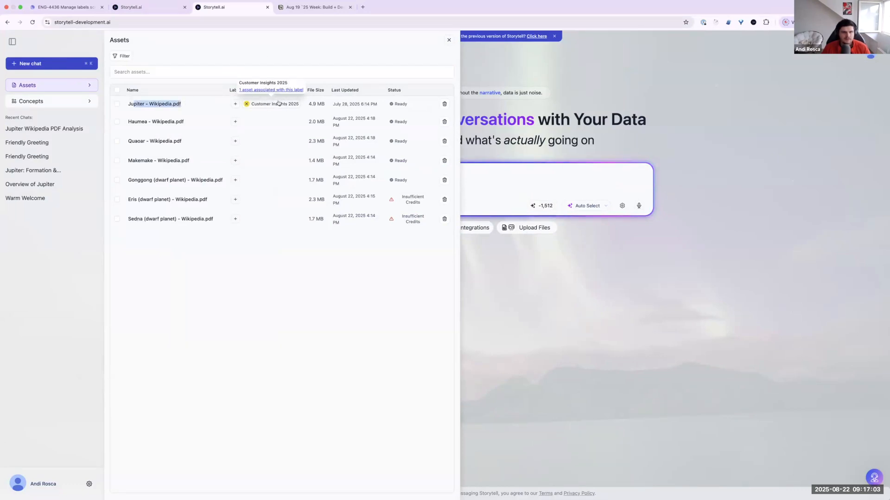
click(260, 65)
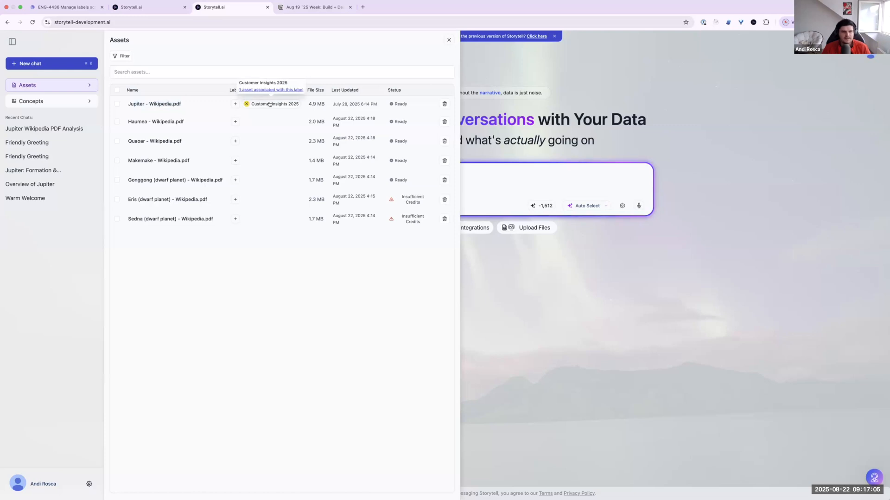
Step: Try to assign the Customer Insights 2025 label to Makemake - Wikipedia.pdf
click(236, 122)
click(206, 118)
click(235, 161)
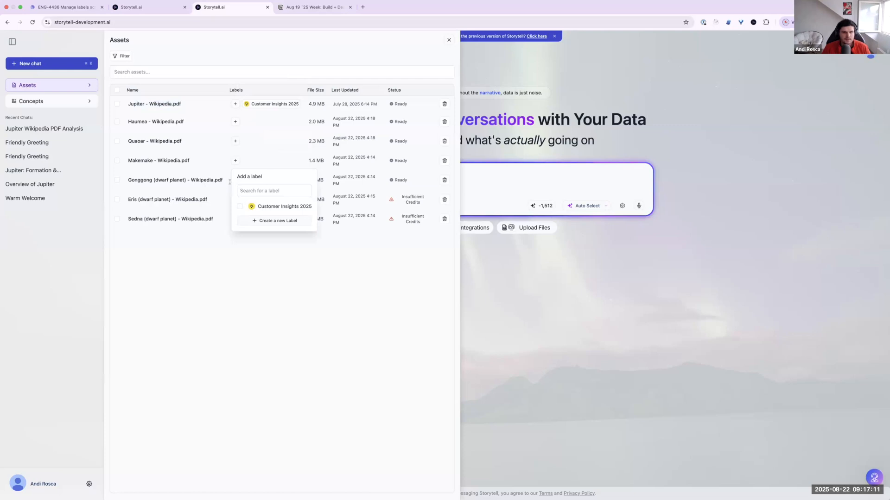
click(239, 207)
click(240, 207)
click(240, 207)
click(207, 274)
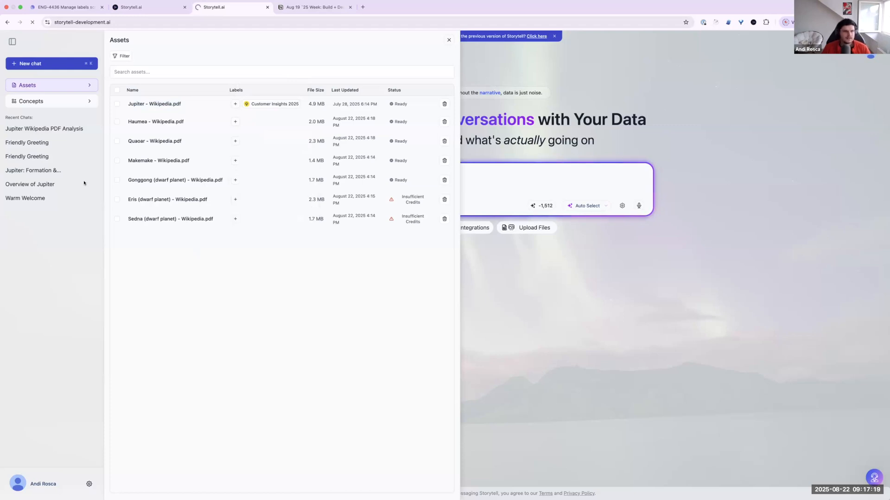
Step: Reload the assets list, then assign the Customer Insights 2025 label to Quaoar - Wikipedia.pdf and remove it again
key(super+r)
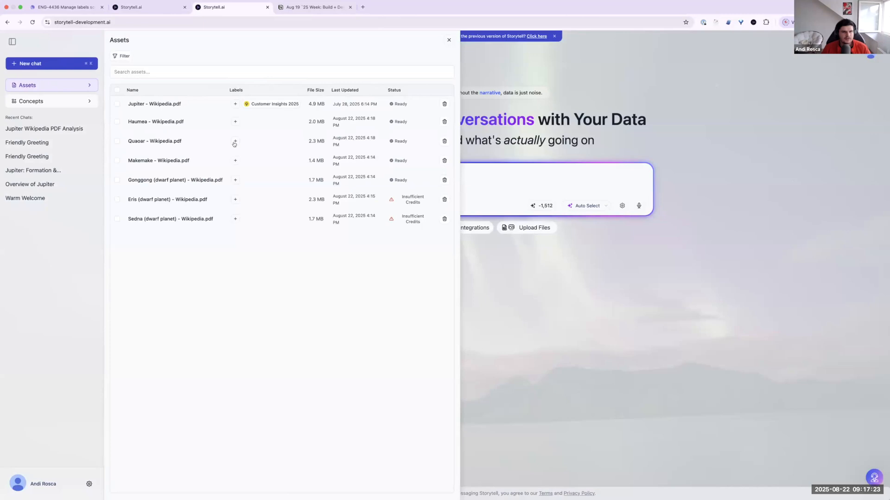
click(234, 144)
click(240, 187)
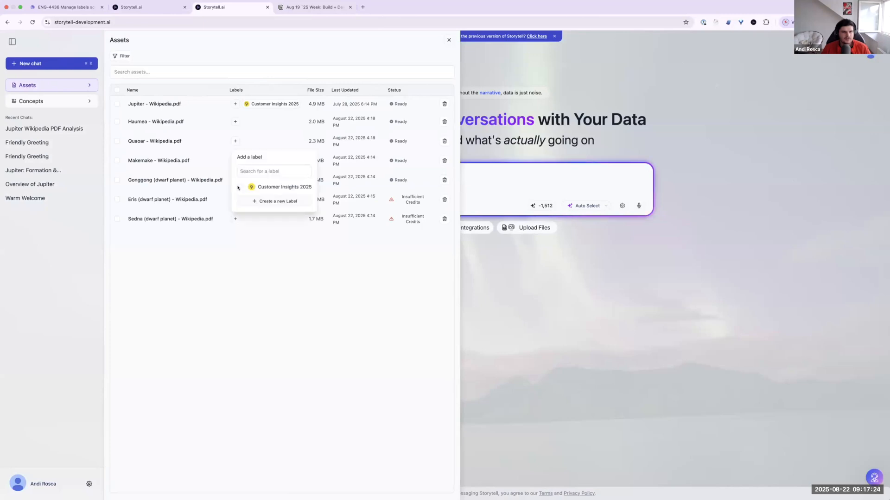
click(274, 292)
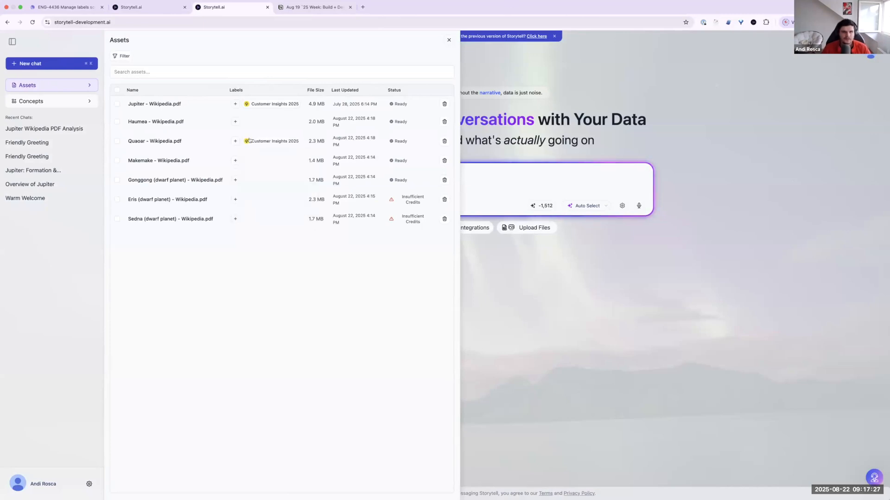
mouse_move(260, 142)
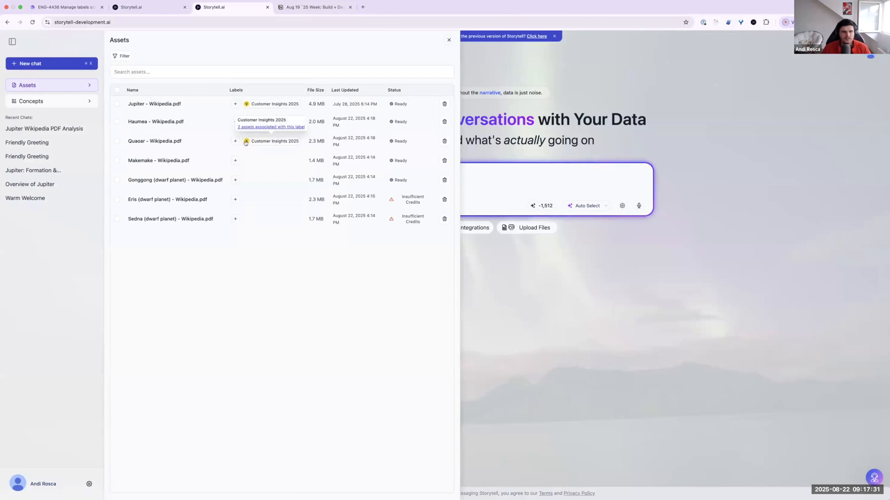
click(247, 142)
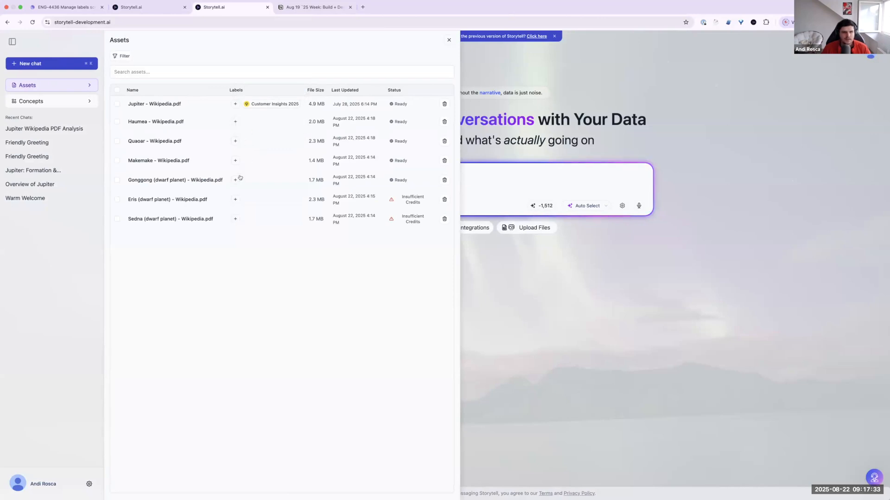
Step: Start creating a new label from the Eris asset's label list and give it a purple color
click(235, 199)
click(272, 260)
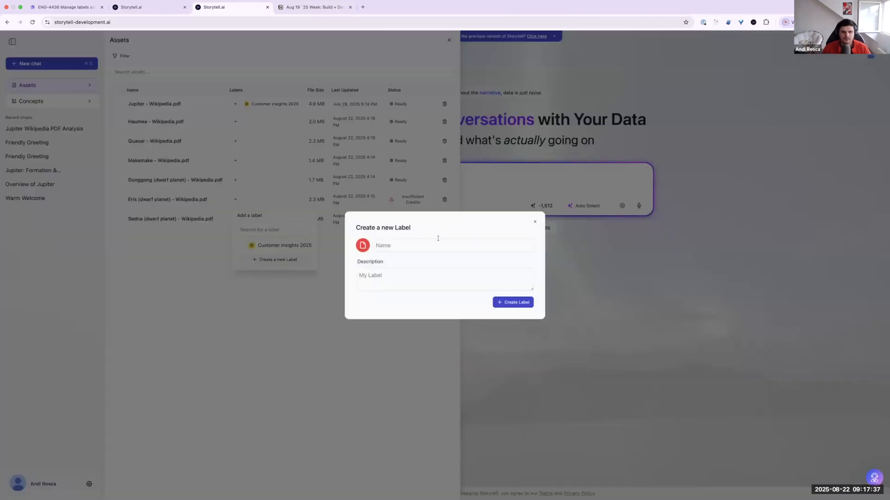
click(363, 246)
scroll(322, 190, down, 2)
scroll(322, 204, up, 2)
scroll(322, 221, down, 2)
scroll(333, 217, up, 2)
scroll(333, 217, down, 2)
click(323, 211)
scroll(414, 203, down, 5)
scroll(414, 203, up, 5)
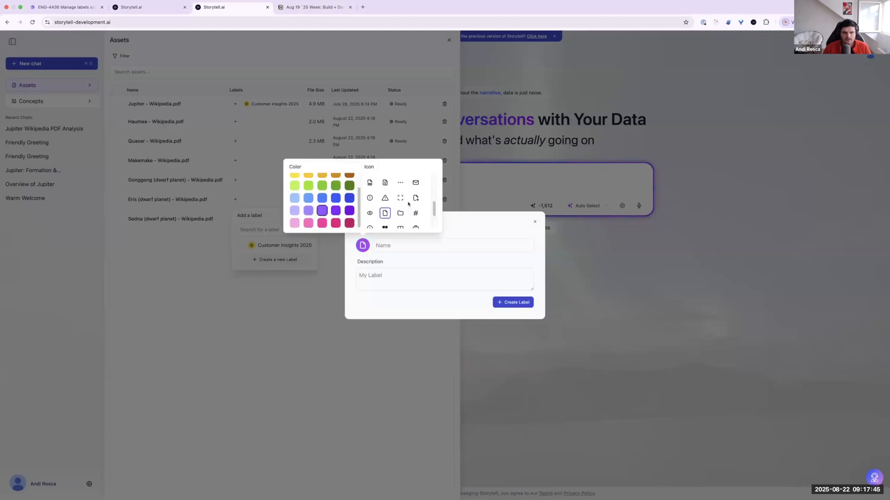
Step: Choose the person icon for the new label
drag(433, 186, 414, 220)
scroll(433, 173, up, 5)
click(400, 178)
click(415, 178)
Step: Name the new label Customers 2023
click(403, 242)
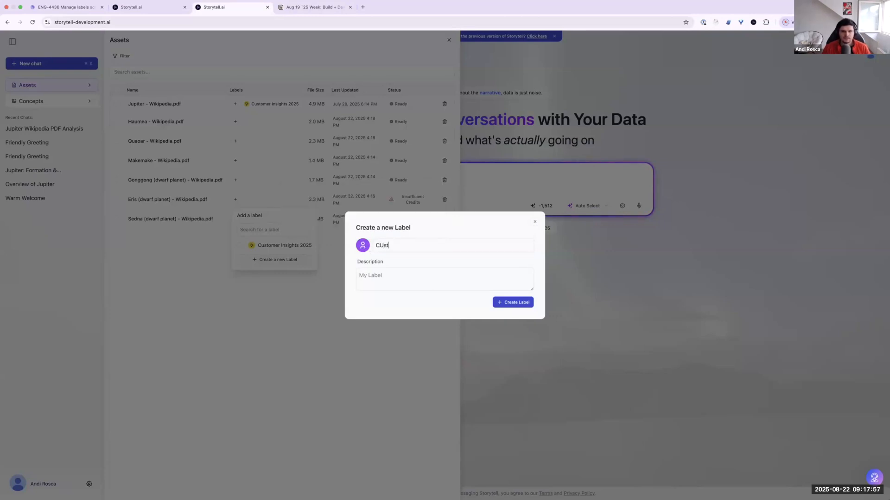
text(Customers 202)
key(BackSpace)
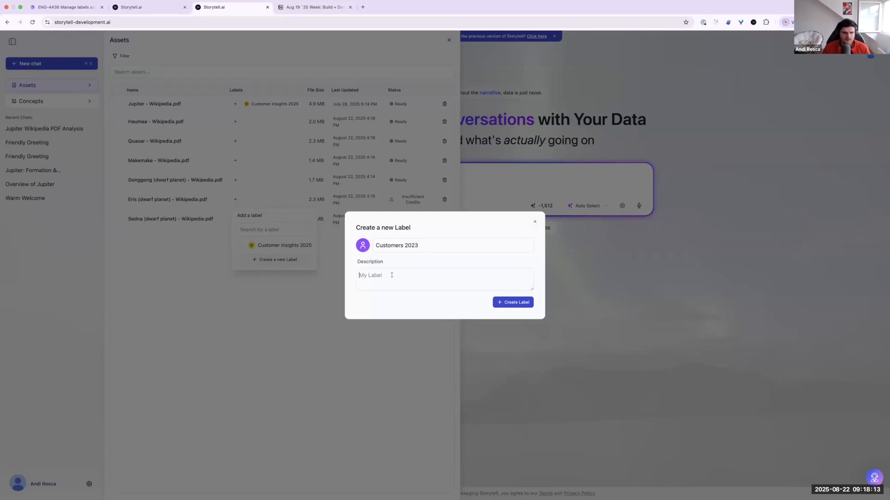
Step: Enter "All our customers in 2023" as the label's description and create the label
text(A)
key(BackSpace)
text(AS)
text(l our cus)
text(tomers in 2024)
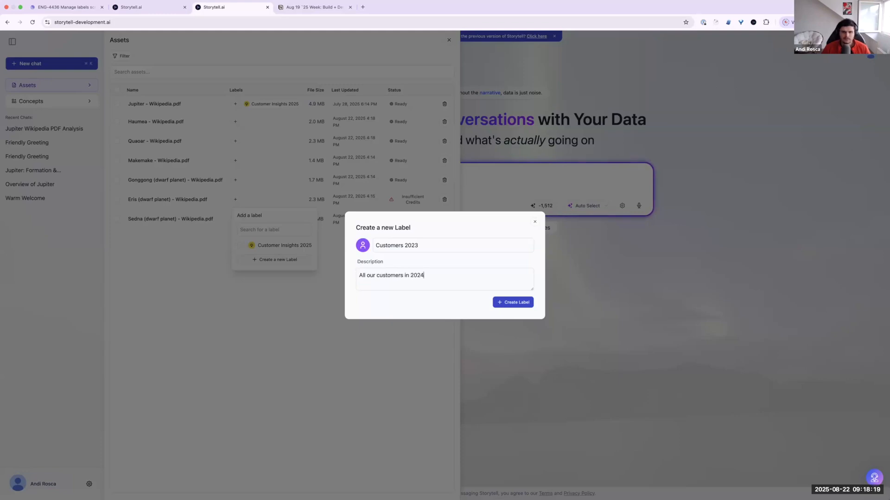
click(513, 302)
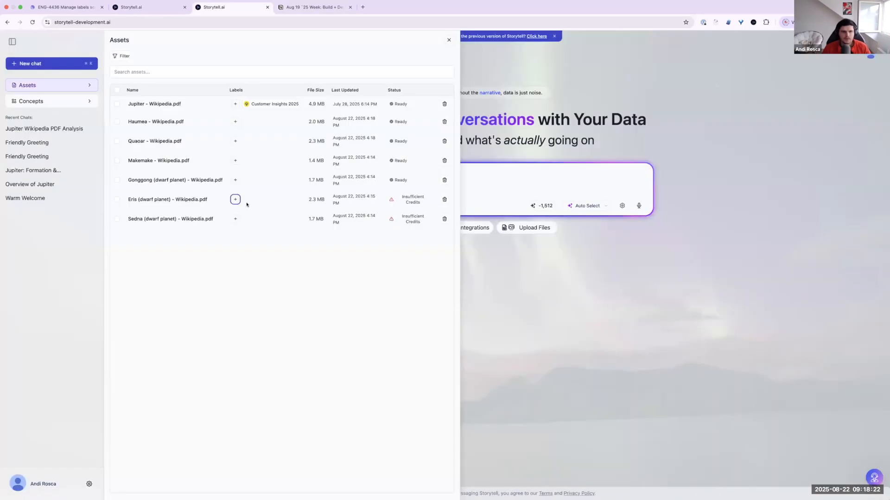
Step: Assign both the Customers 2023 and Customer Insights 2025 labels to Quaoar - Wikipedia.pdf
click(235, 199)
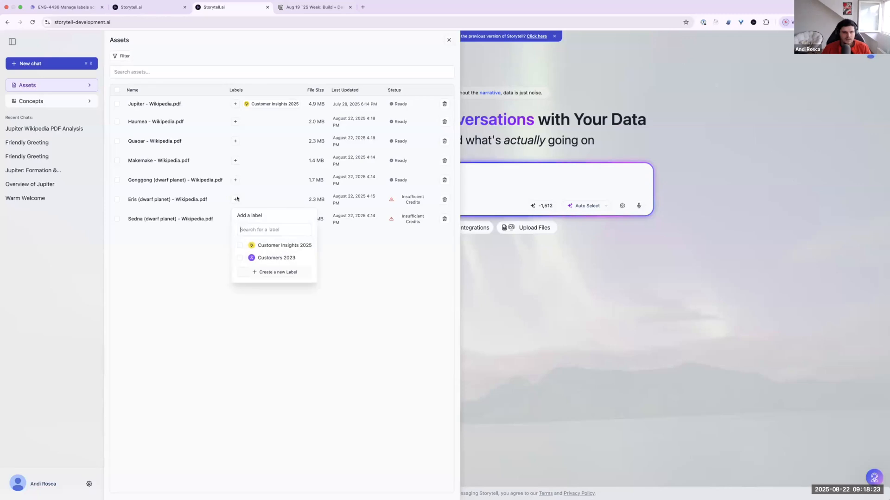
click(235, 141)
click(235, 141)
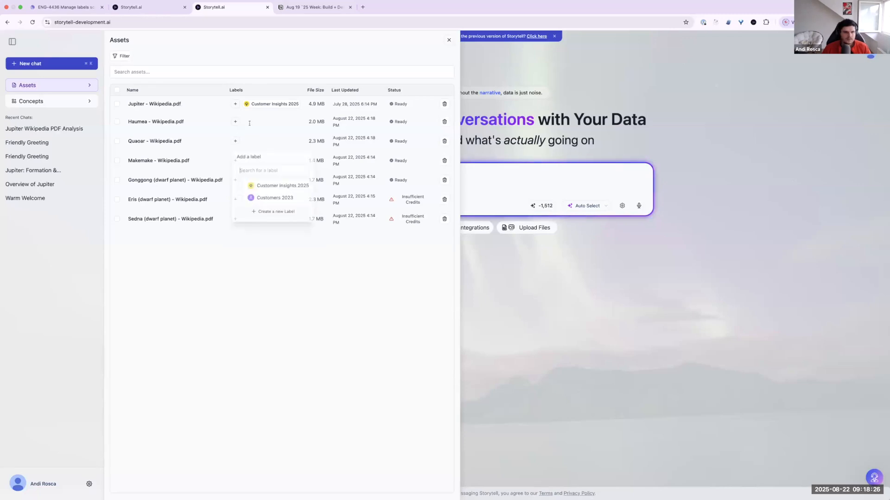
click(240, 200)
click(240, 187)
click(310, 312)
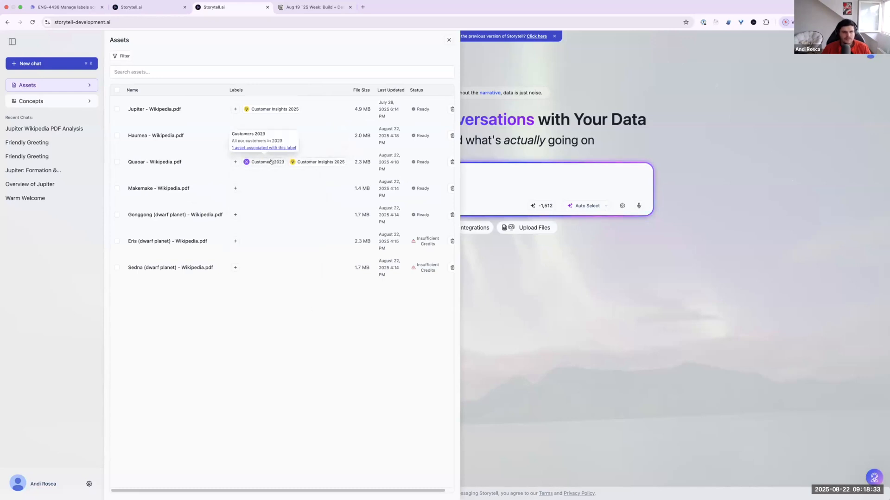
Step: View the name and description of the Customers 2023 label on the Quaoar asset
mouse_move(266, 161)
drag(266, 134, 287, 142)
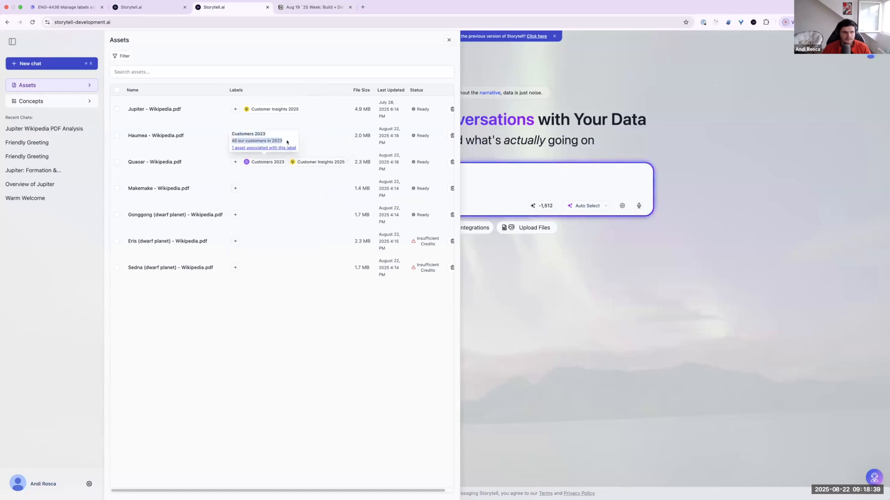
click(252, 140)
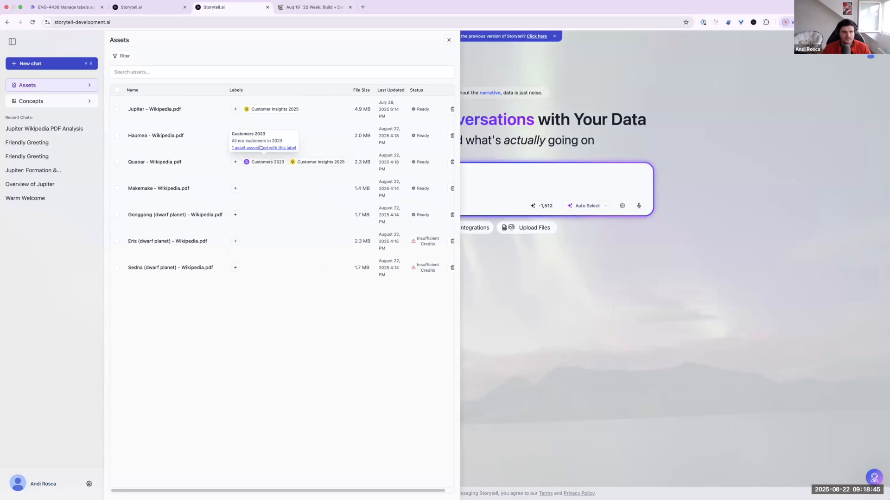
Step: Show only the assets associated with the Customer Insights 2025 label, then remove that filter
mouse_move(305, 165)
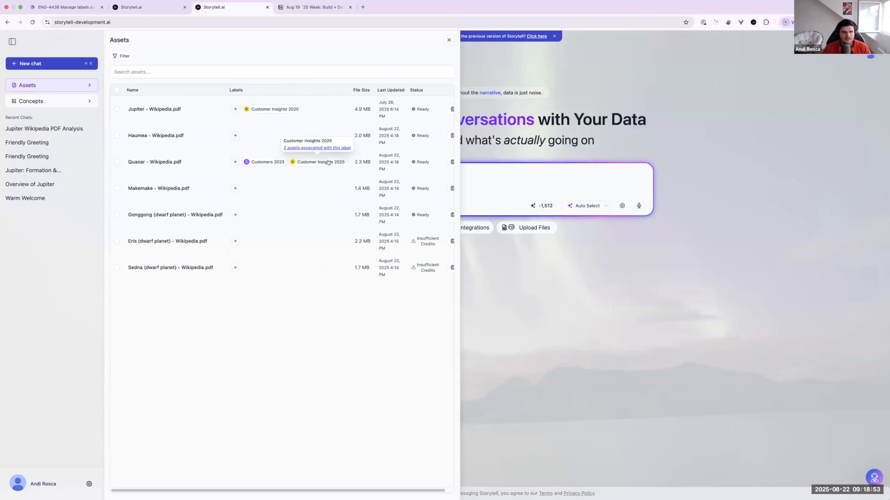
click(321, 149)
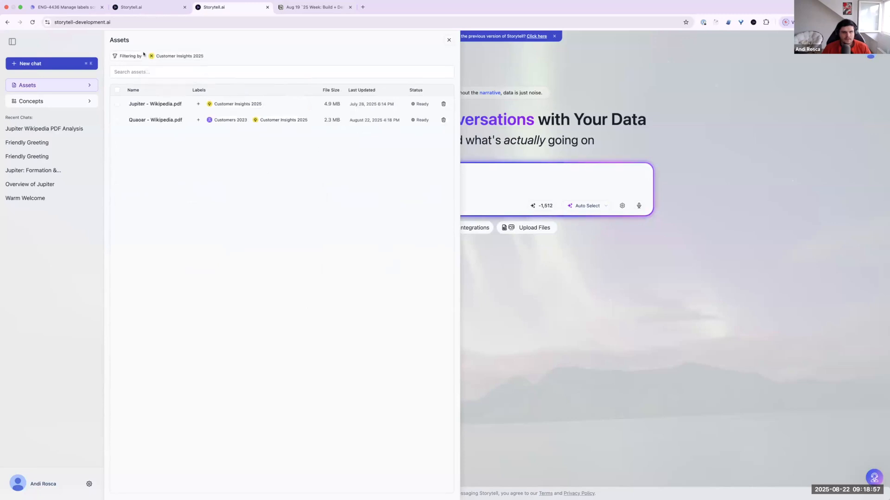
mouse_move(185, 53)
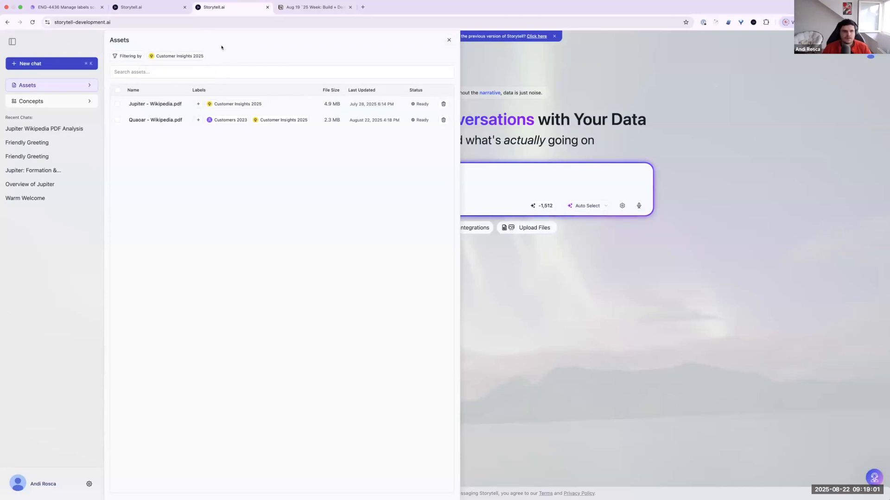
click(151, 57)
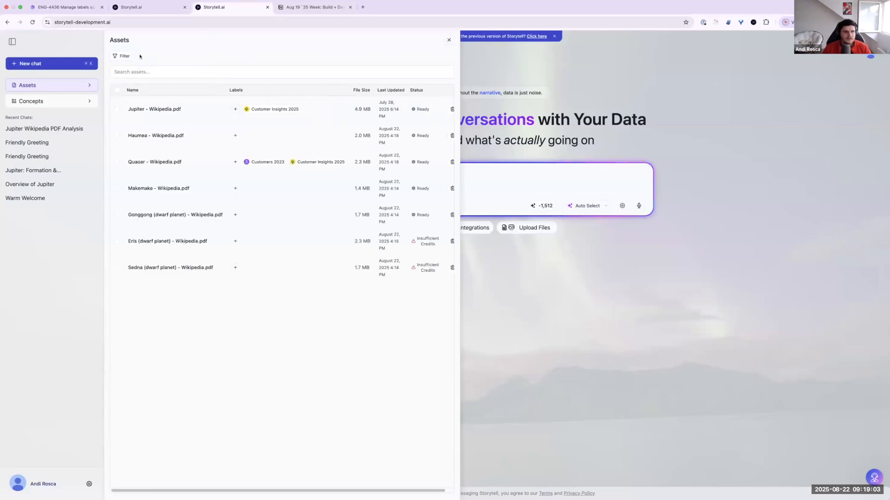
Step: Filter the assets list by both Customer Insights 2025 and Customers 2023 and check the matching asset
click(125, 56)
click(124, 54)
click(118, 56)
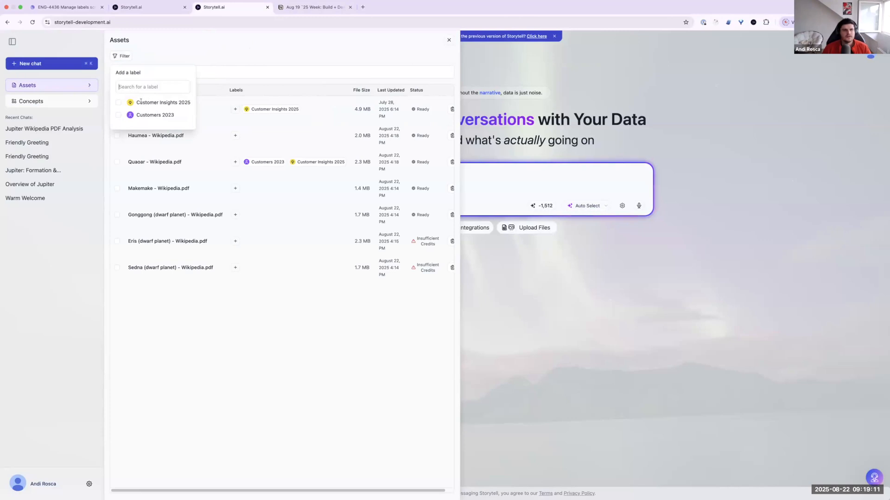
click(119, 102)
click(118, 115)
click(157, 160)
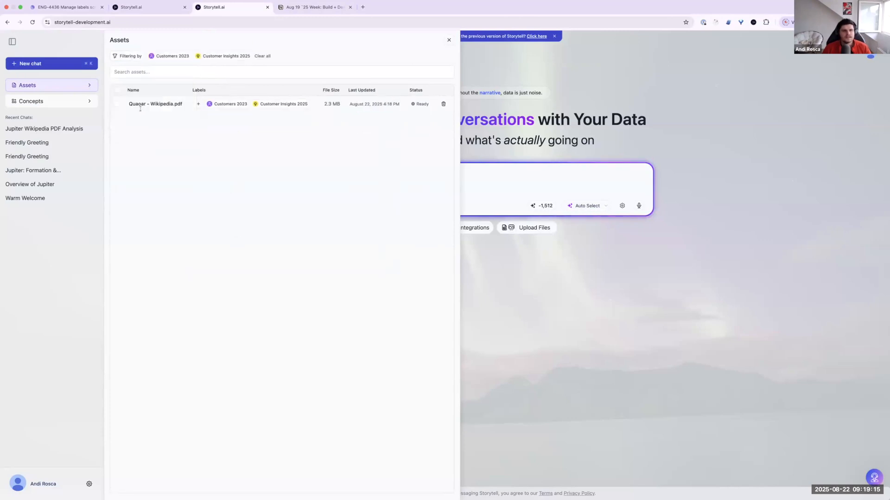
drag(127, 104, 203, 117)
click(203, 117)
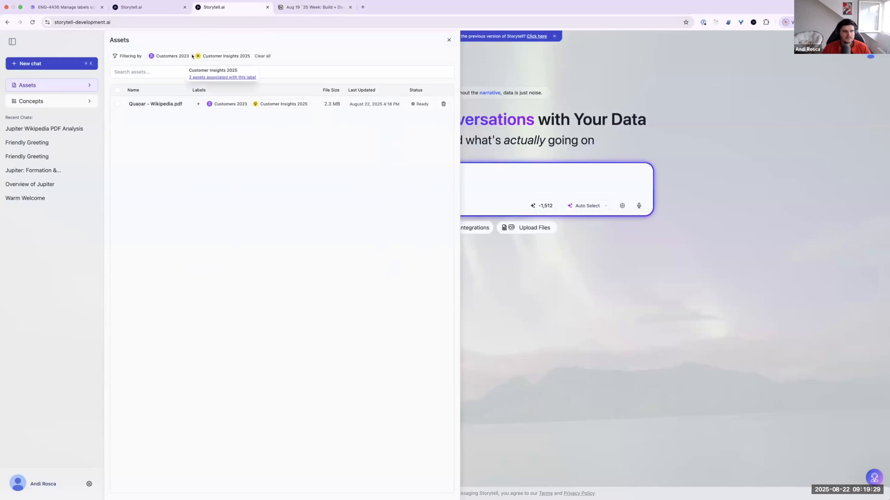
Step: Remove the Customers 2023 filter, add it back, and clear all label filters
click(150, 56)
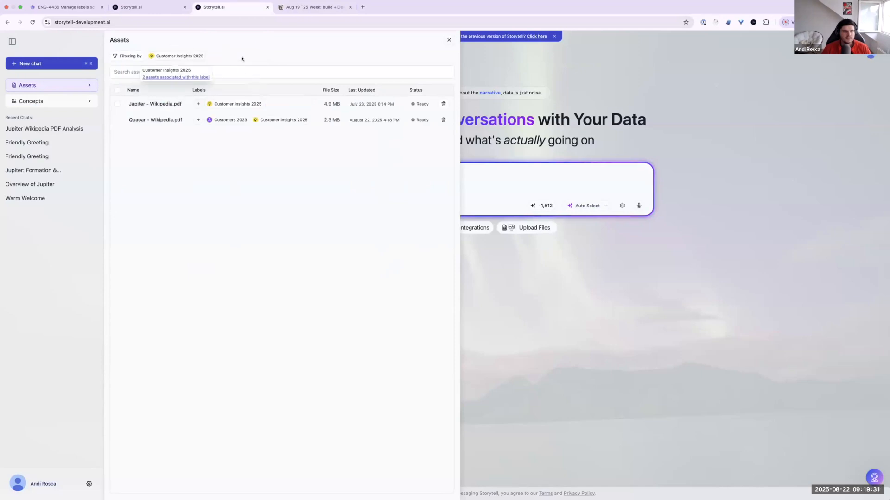
click(127, 56)
click(119, 115)
click(262, 56)
click(261, 56)
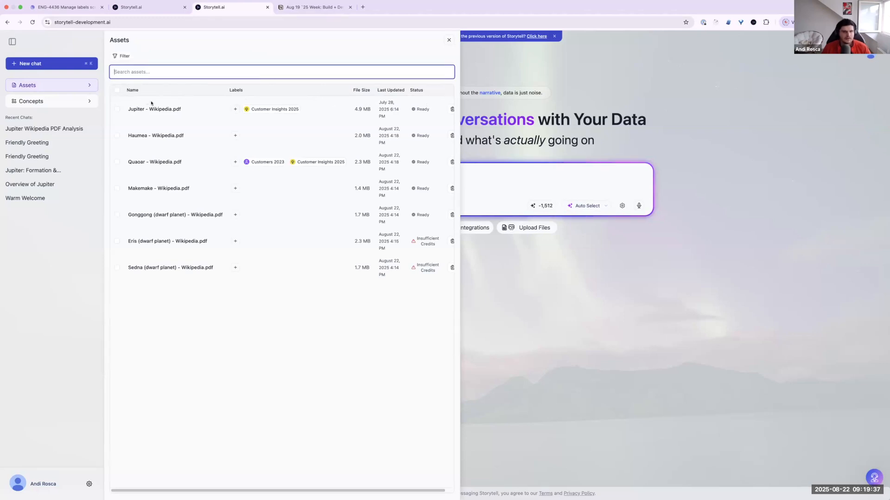
Step: Select the Makemake, Gonggong and Eris assets together and clear that selection again
click(238, 90)
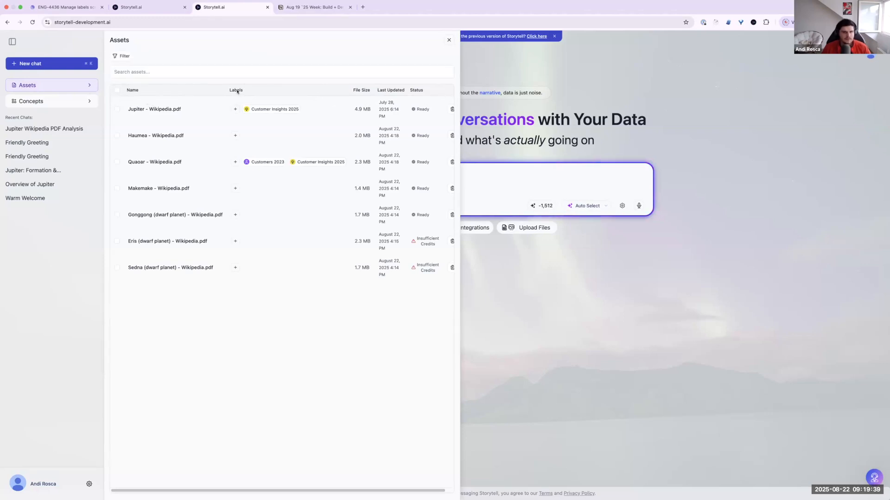
click(117, 189)
click(117, 214)
click(116, 241)
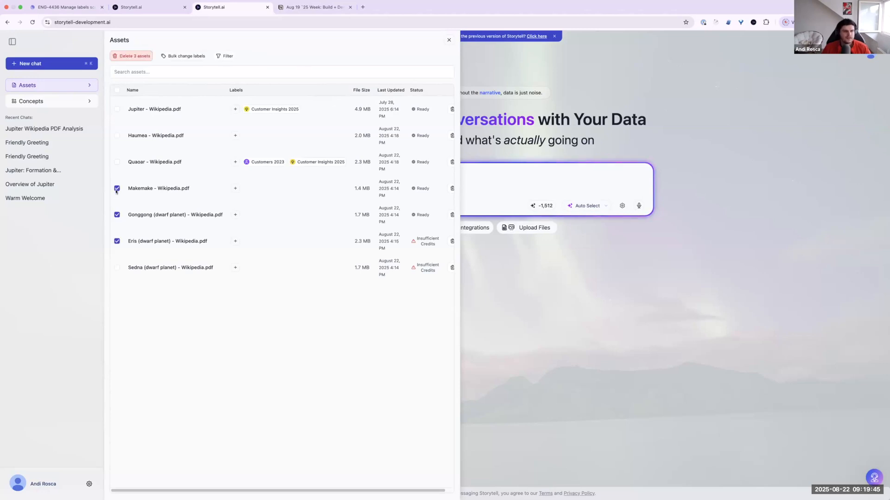
click(117, 215)
click(117, 241)
Step: Select the Jupiter and Quaoar assets and bulk change their labels, unticking Customer Insights 2025 and ticking Customers 2023
click(117, 162)
click(116, 109)
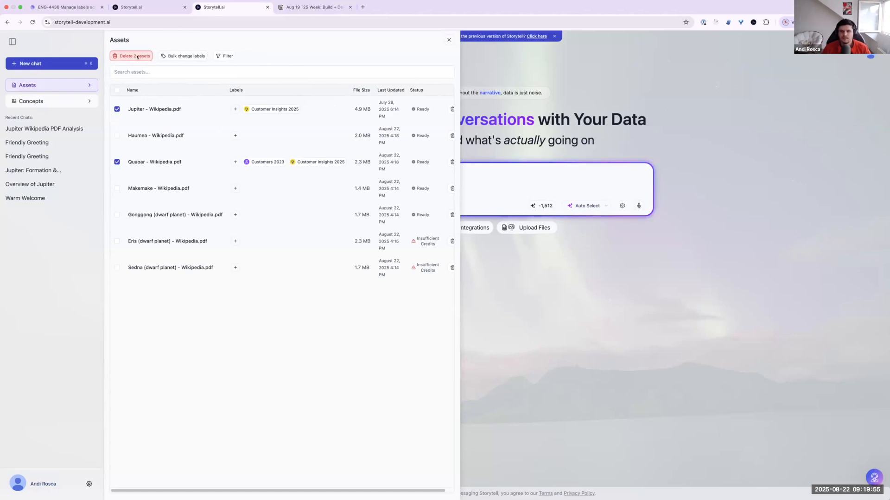
click(189, 56)
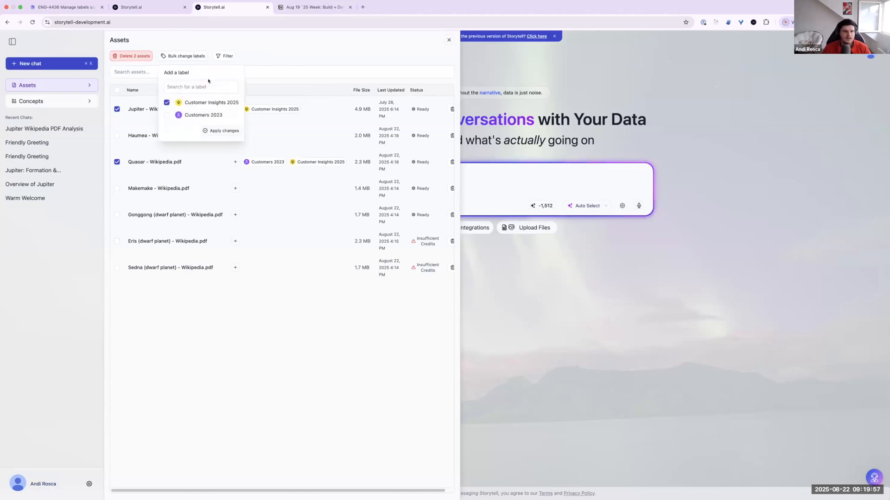
click(210, 44)
click(194, 57)
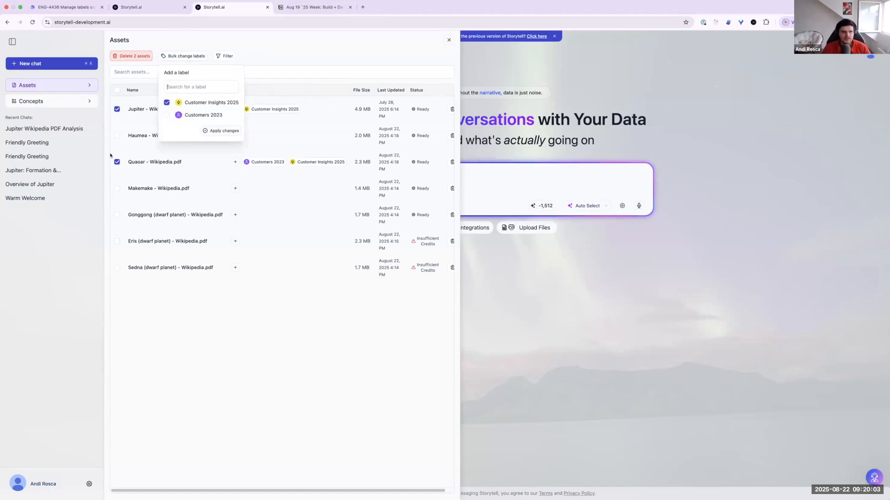
mouse_move(267, 113)
mouse_move(257, 162)
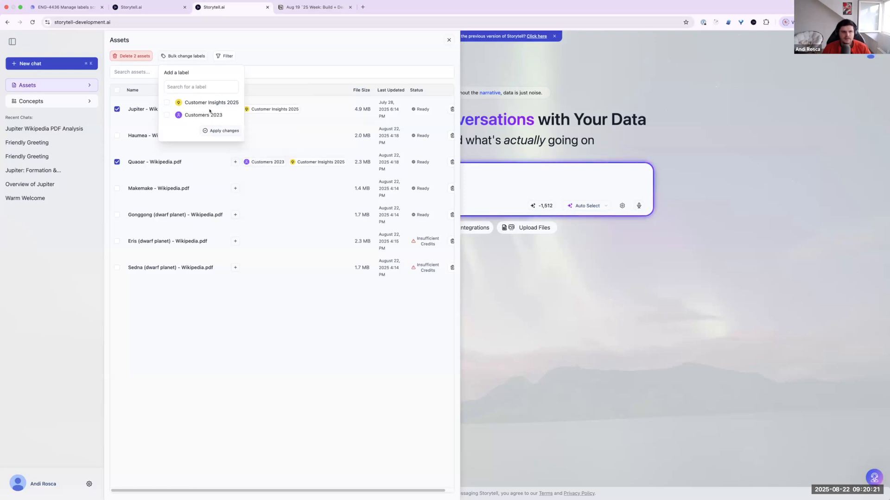
click(166, 116)
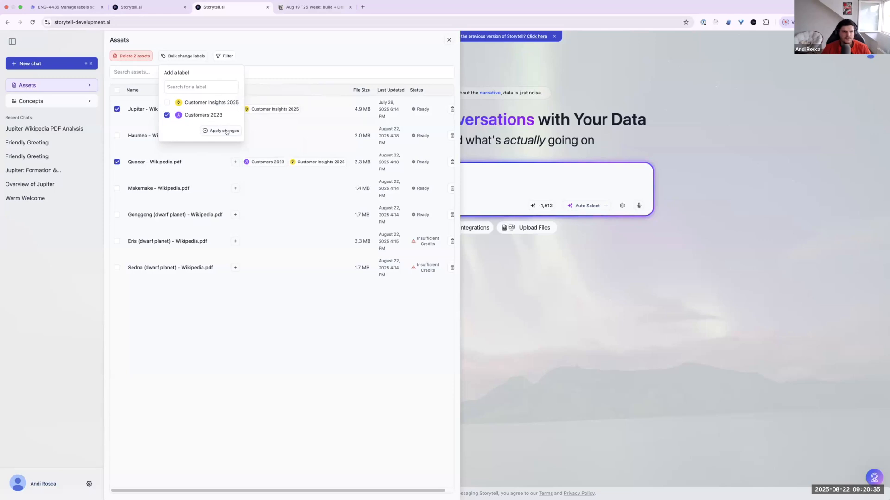
click(292, 60)
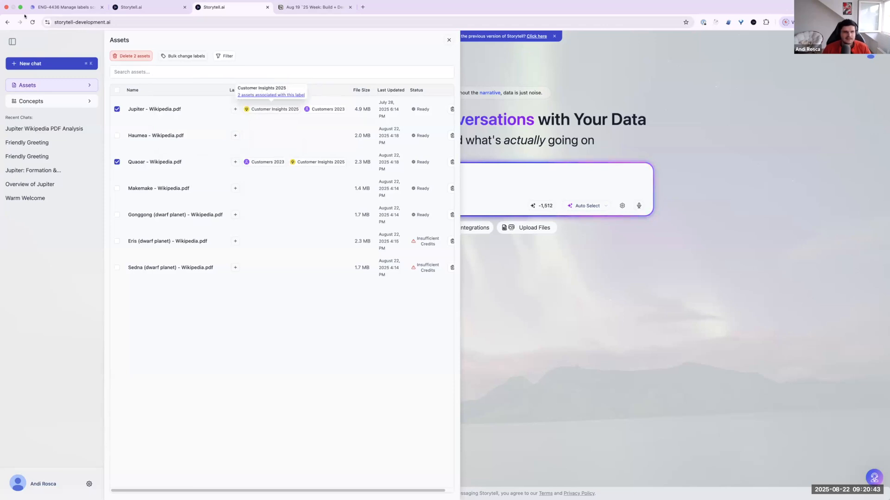
click(36, 22)
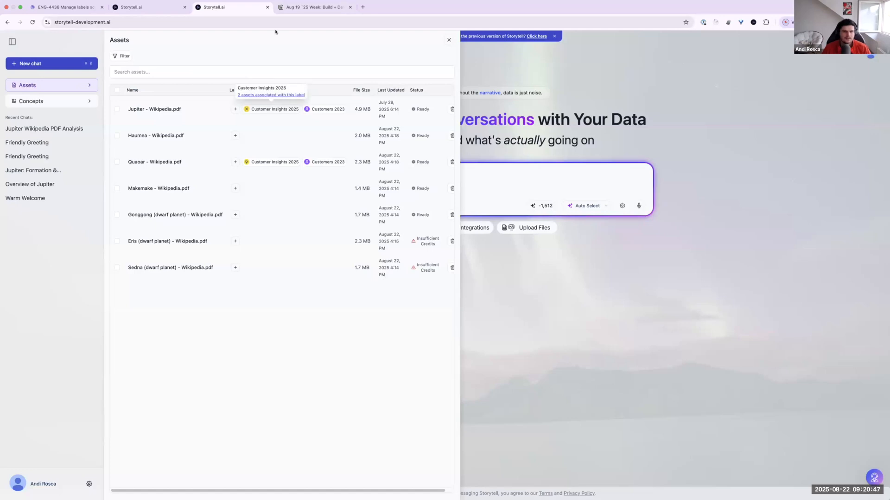
Step: Filter the assets list by Customer Insights 2025 to check the matching assets and remove the filter again
click(120, 56)
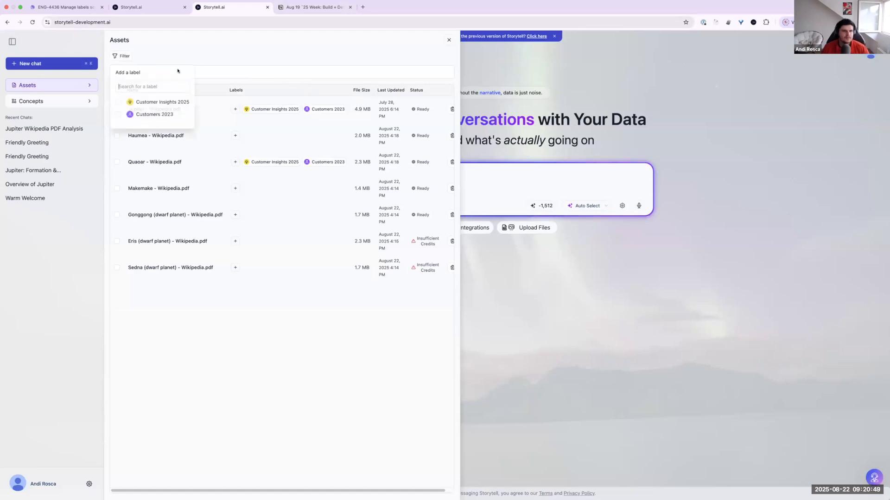
click(118, 103)
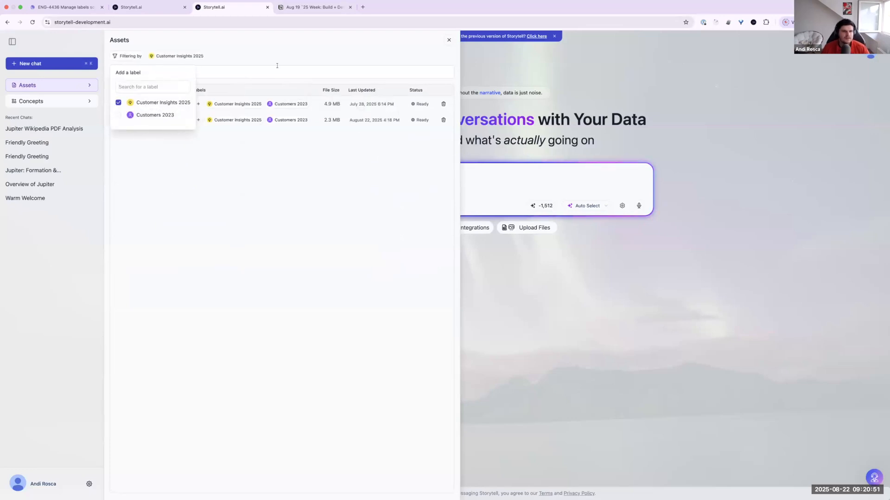
click(118, 103)
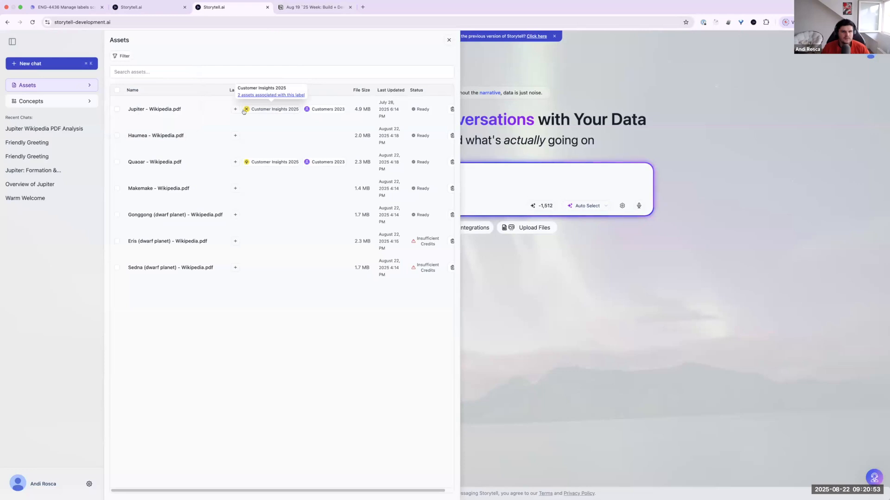
Step: Remove the Customer Insights 2025 label from the Jupiter asset, look at the filter's label options, and close the assets list
click(245, 110)
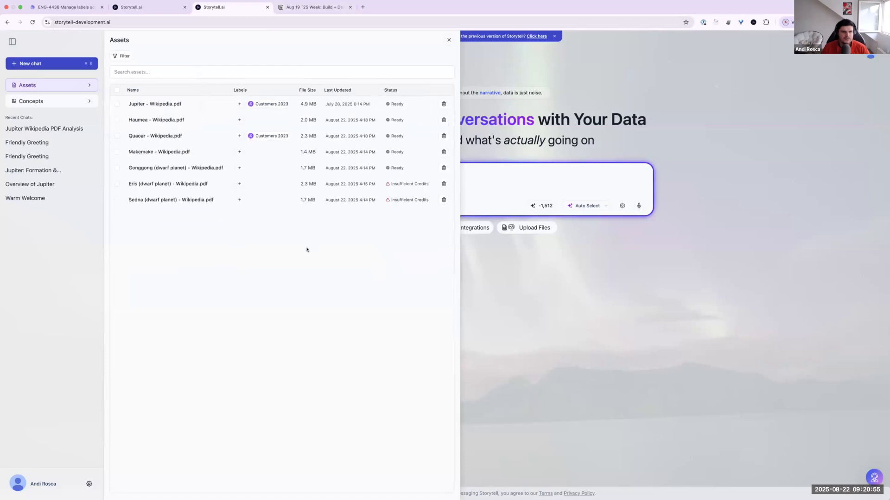
mouse_move(288, 137)
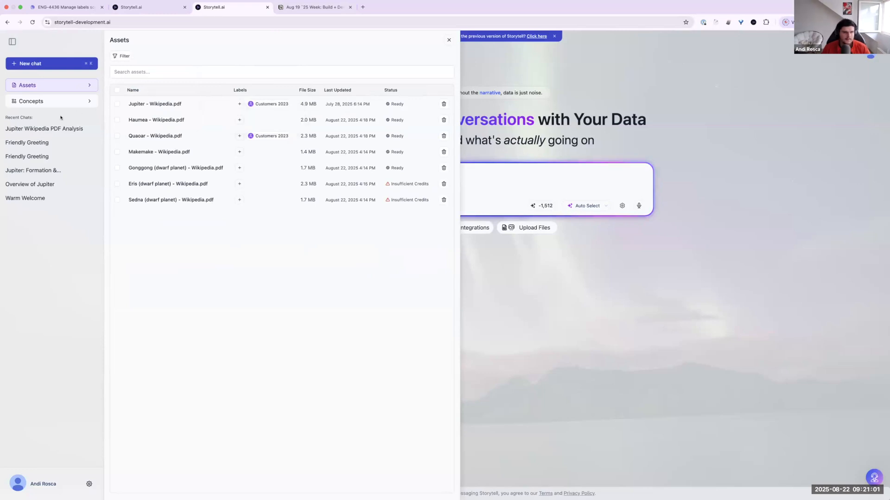
click(117, 56)
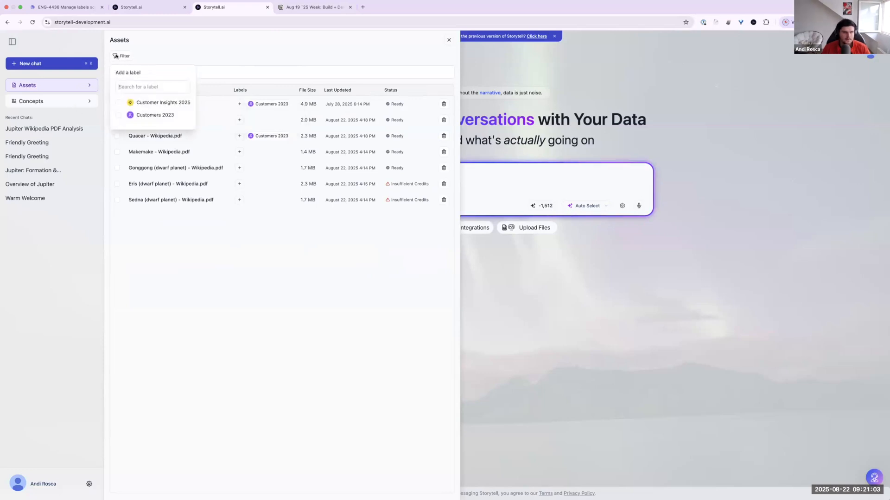
click(210, 55)
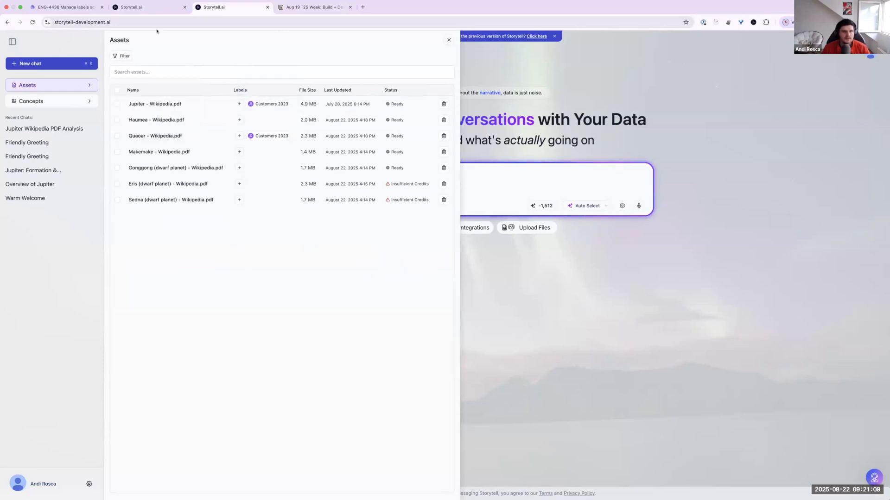
click(449, 39)
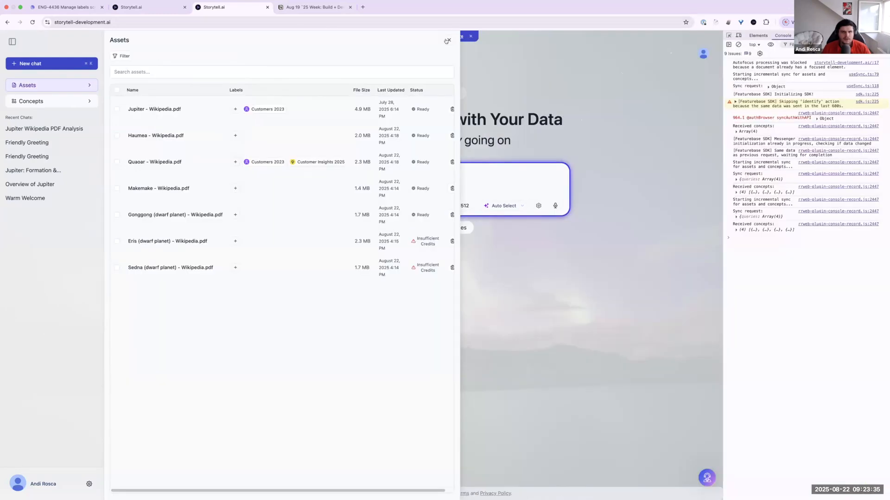
click(448, 41)
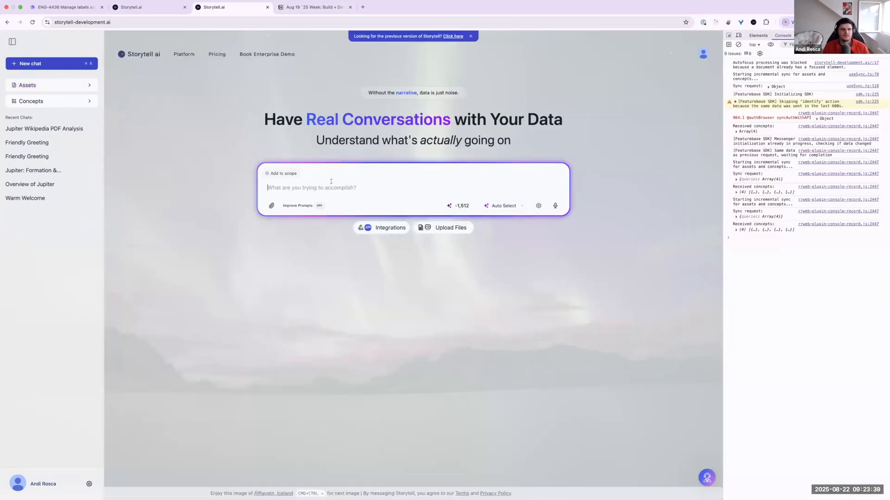
Step: Check which labels the Jupiter and Quaoar assets carry in the assets list and return to an empty new chat
text(')
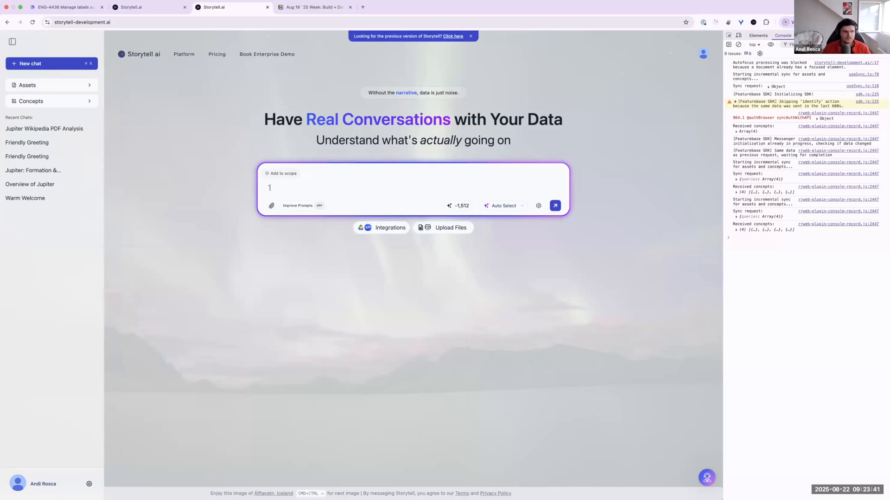
click(56, 83)
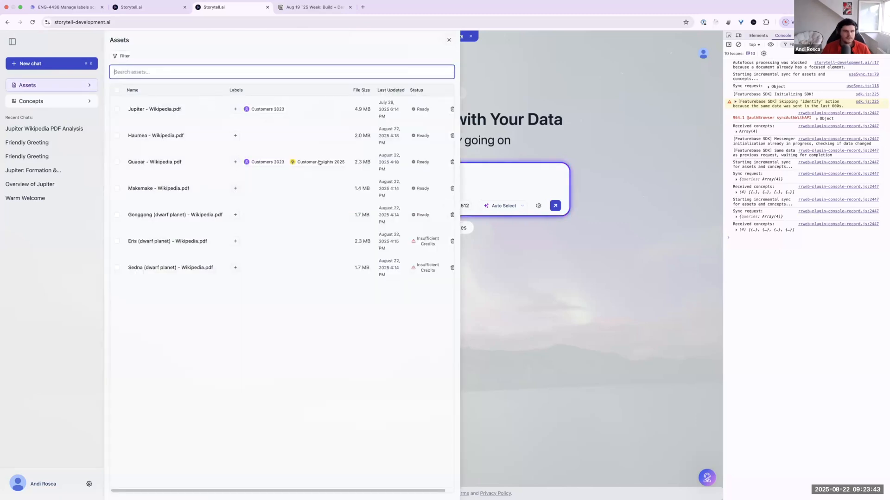
mouse_move(259, 107)
click(49, 65)
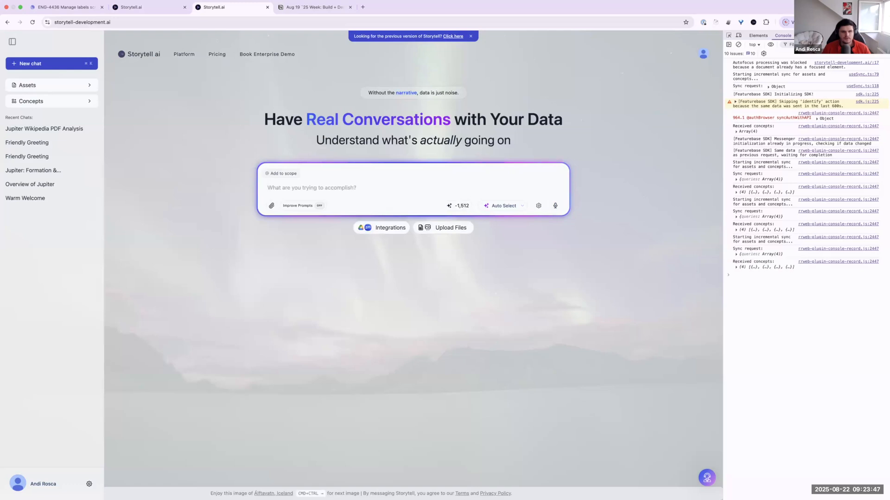
Step: Write the prompt "Summarize the assets inside" followed by a mention of the Customers 2023 label
text(Summarize the ass)
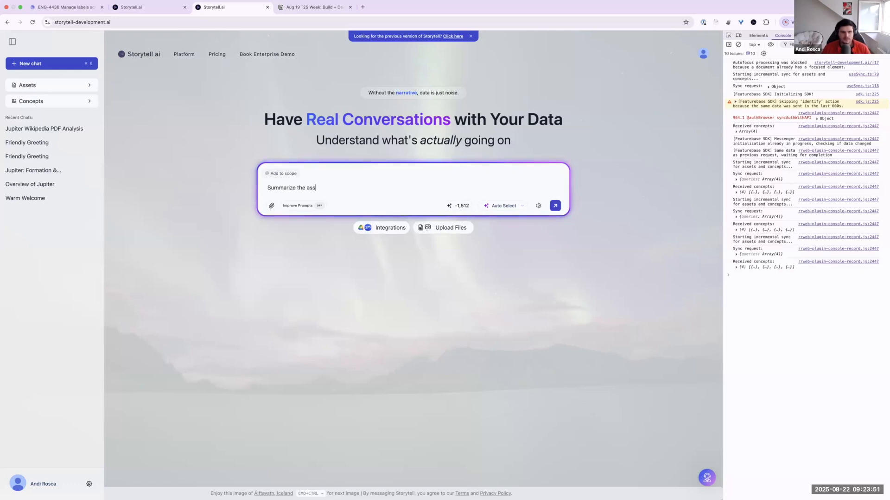
text(ets inside @)
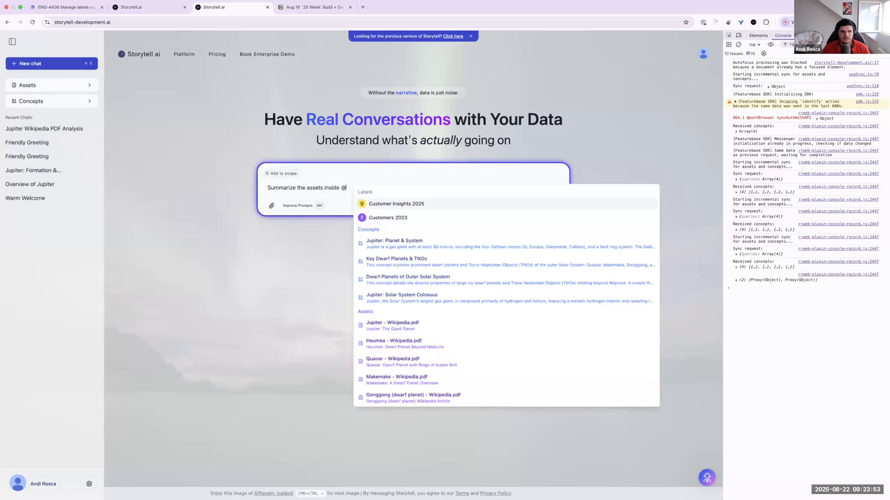
key(Down)
key(Up)
key(Down)
key(Down)
key(Up)
key(Up)
key(Down)
key(Up)
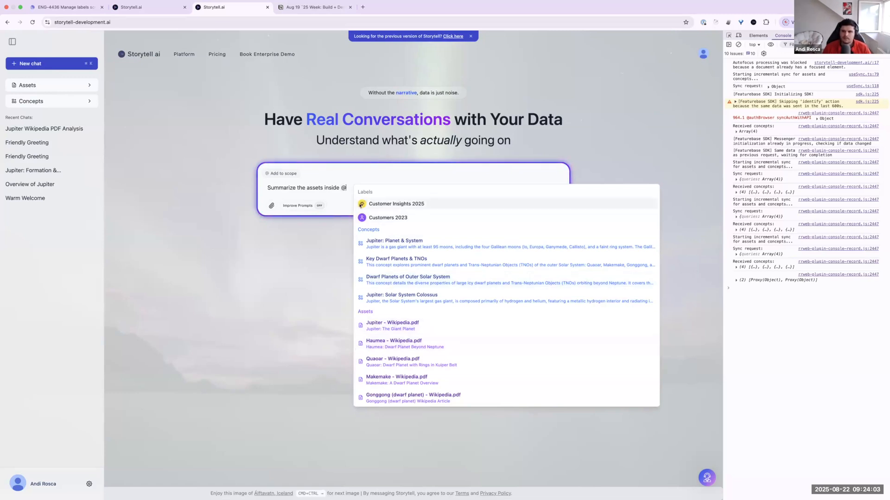
key(Down)
key(Up)
key(Down)
key(Up)
key(Down)
key(Return)
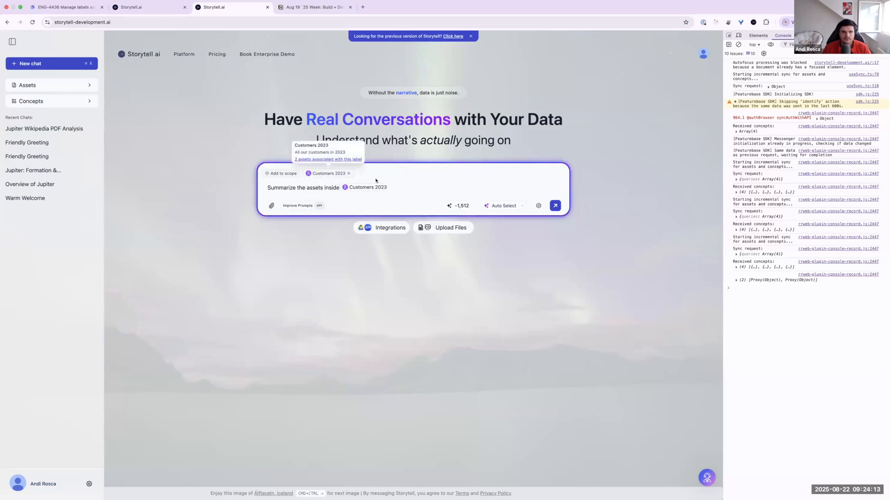
Step: View the assets associated with the Customers 2023 label mentioned in the prompt and close the list
mouse_move(362, 187)
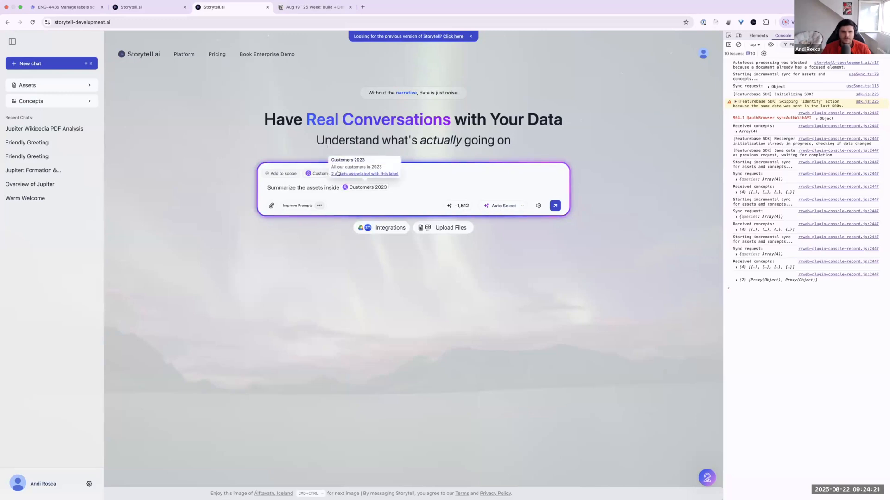
click(376, 175)
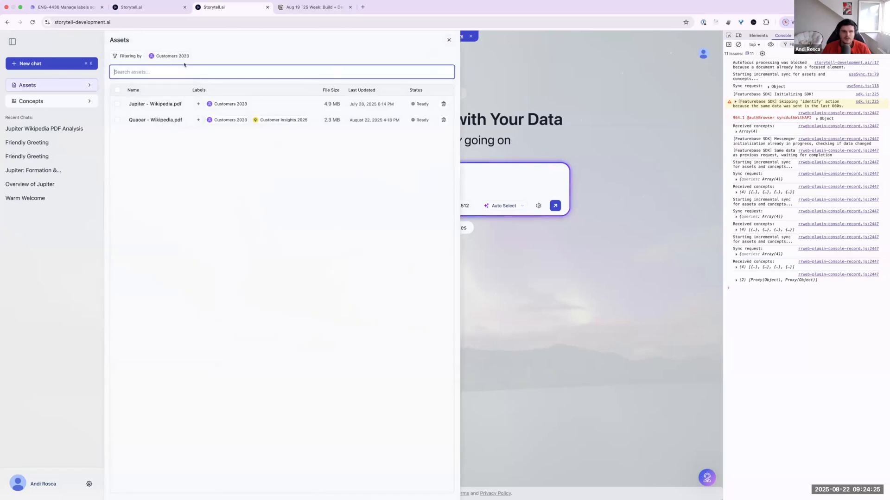
mouse_move(179, 57)
click(449, 39)
Step: Extend the prompt with "and" plus a mention of the Customer Insights 2025 label, and check that label's associated assets
text(and @)
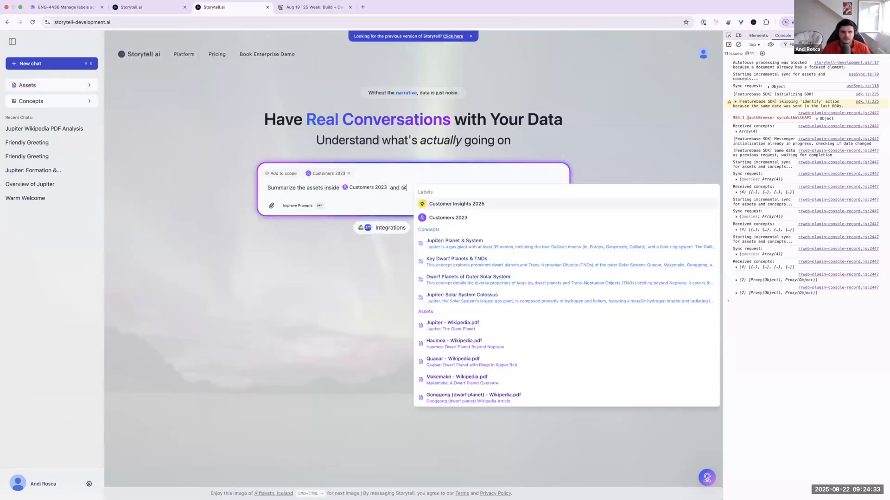
key(Return)
mouse_move(428, 187)
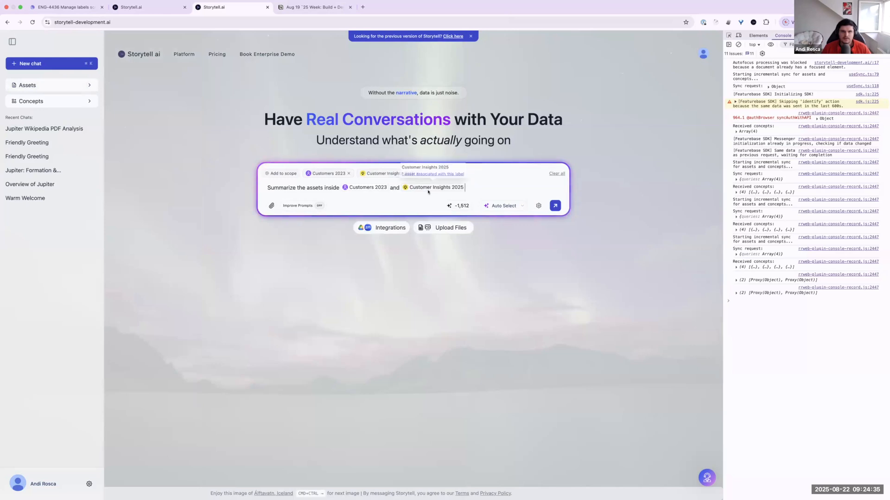
click(432, 175)
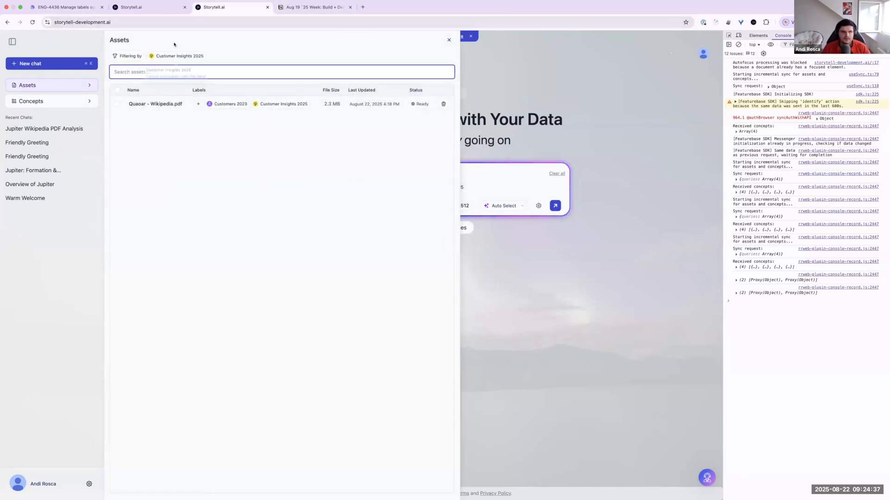
click(448, 40)
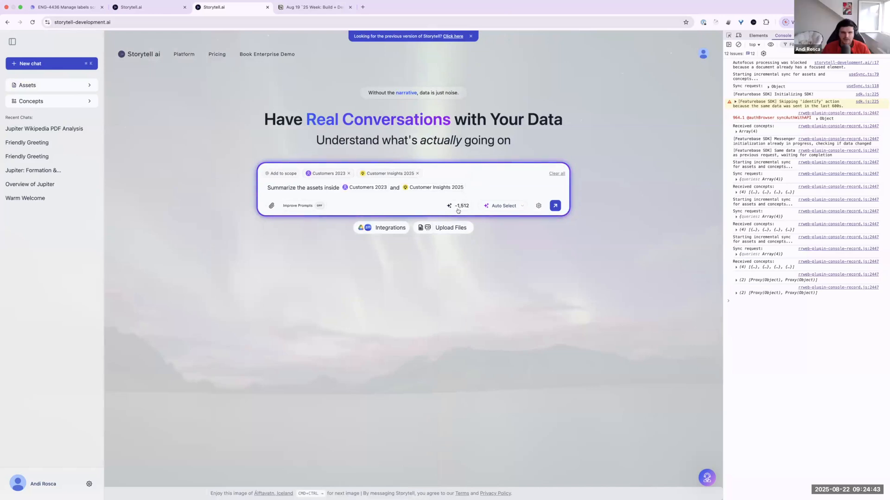
Step: Turn on Improve Prompts, generate a recommended version of the prompt, and inspect the Customers 2023 label in it
triple_click(488, 179)
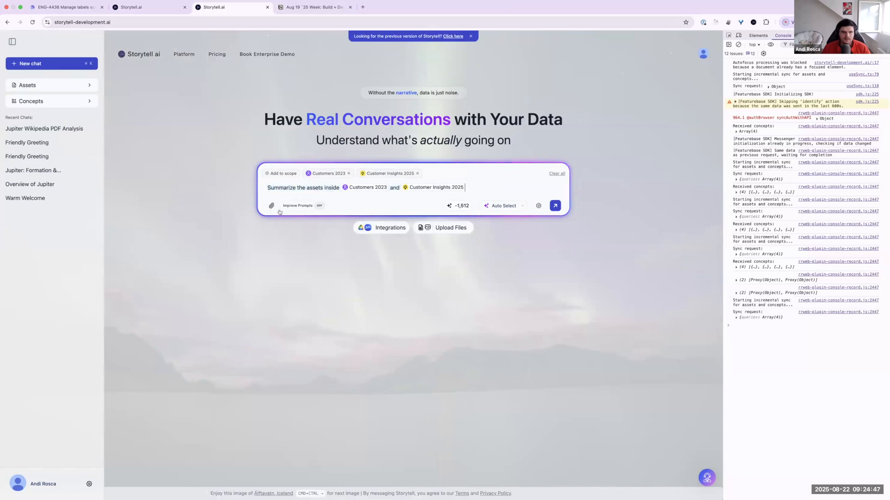
click(302, 207)
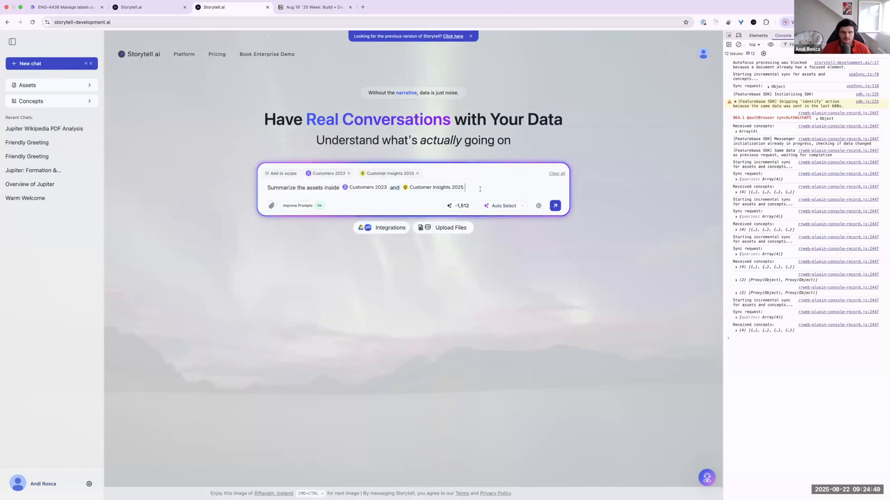
key(Return)
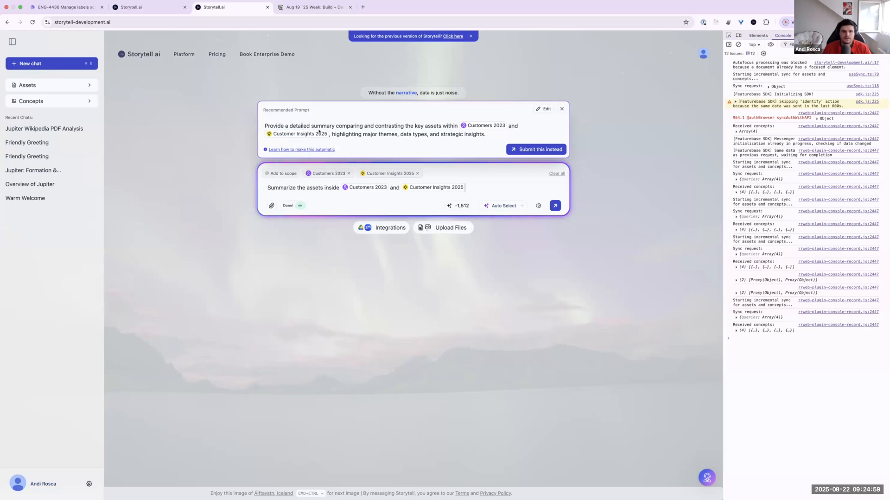
mouse_move(481, 127)
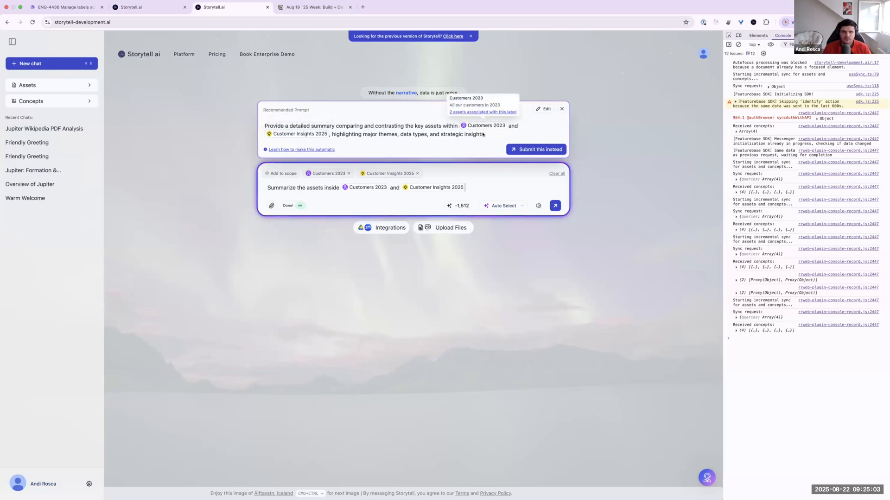
Step: Accept the recommended prompt in place of the original and check its text and label mentions
click(536, 149)
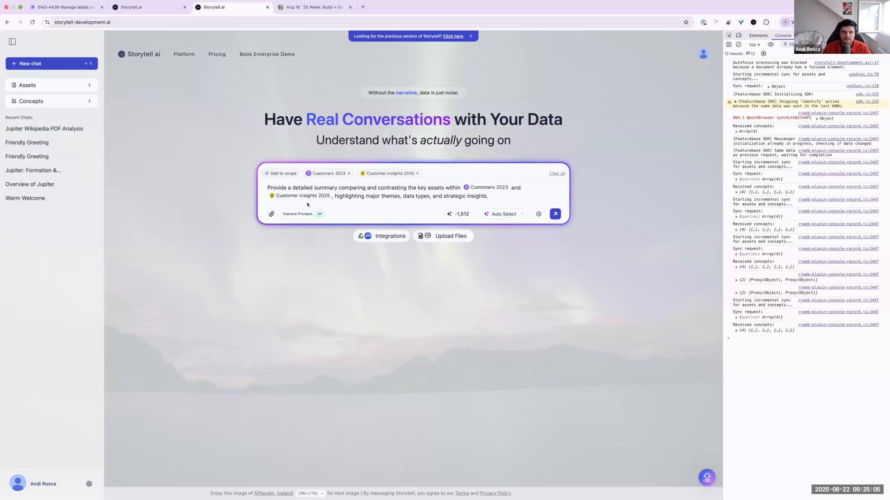
drag(497, 197, 255, 181)
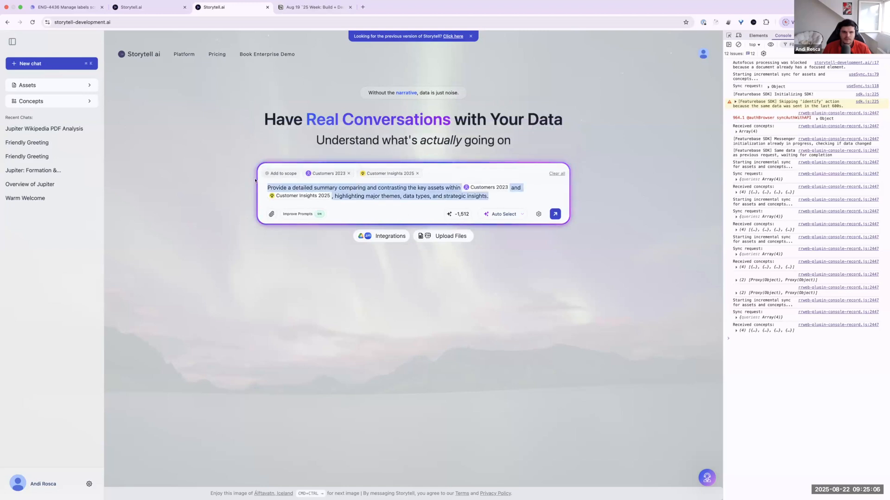
click(513, 194)
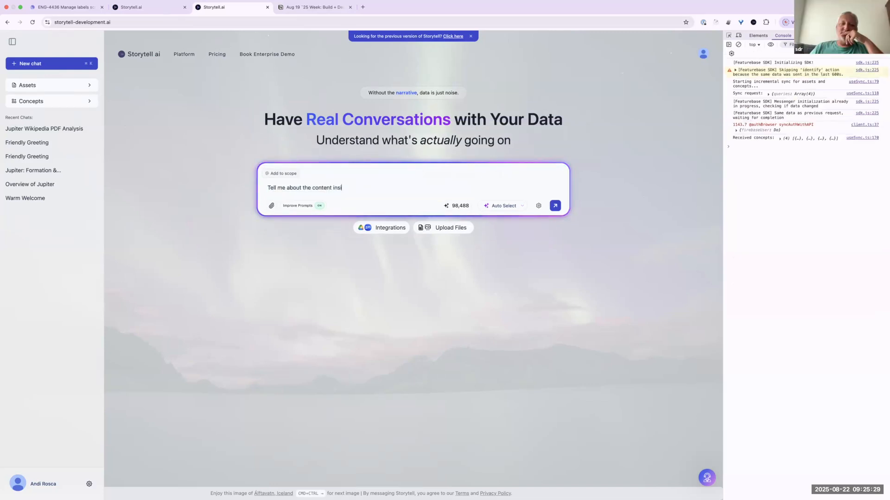
Step: Write the prompt "Tell me about the content inside" followed by a mention of the Customers 2023 label
text(de @)
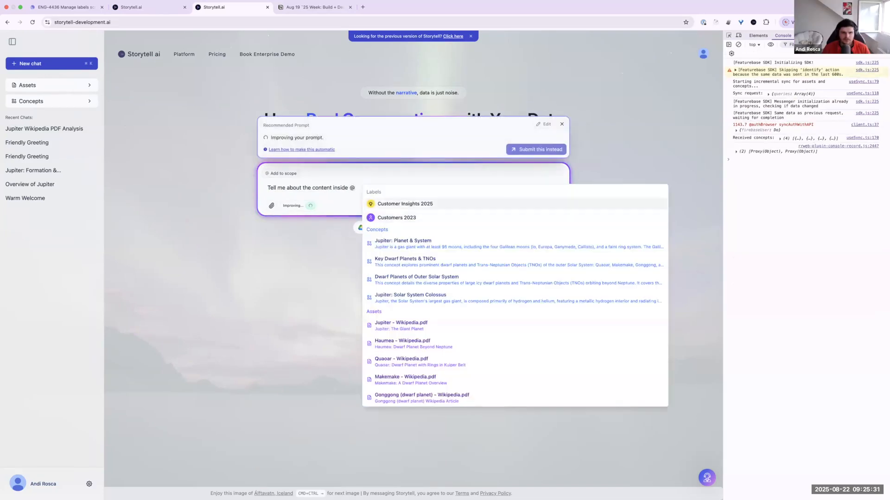
key(Return)
Step: Turn off Improve Prompts and send the prompt about the Customers 2023 label
click(300, 206)
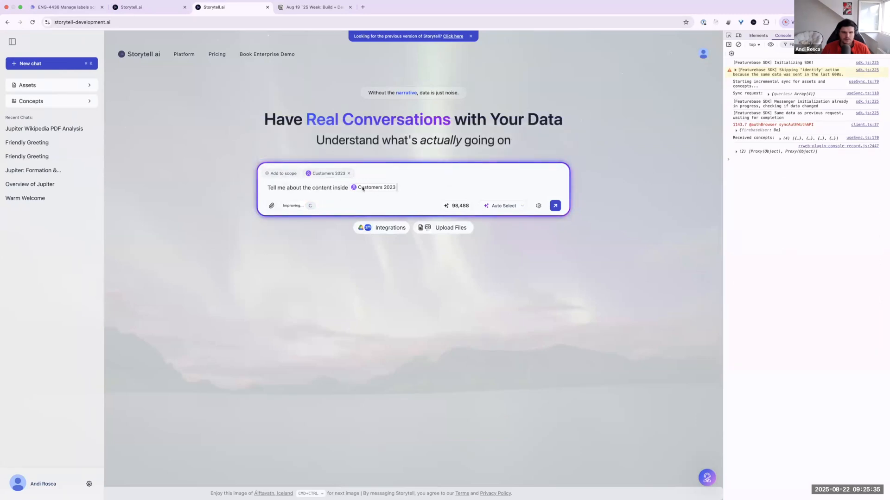
mouse_move(364, 189)
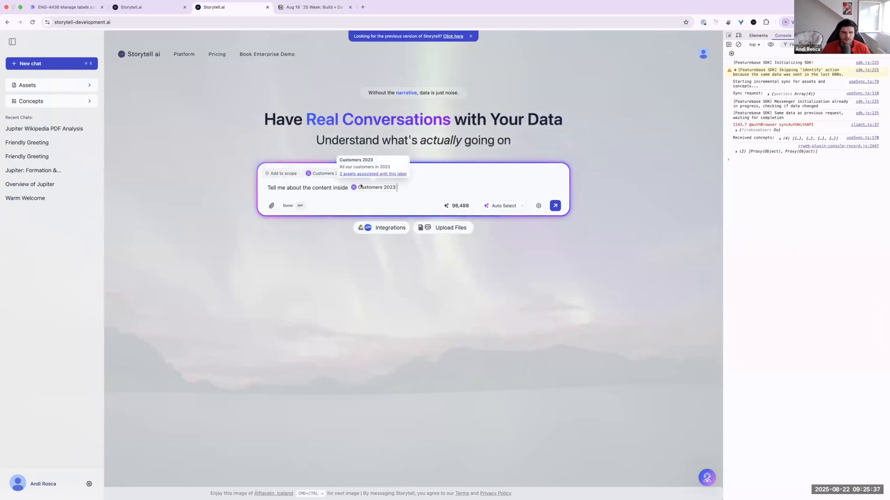
click(556, 206)
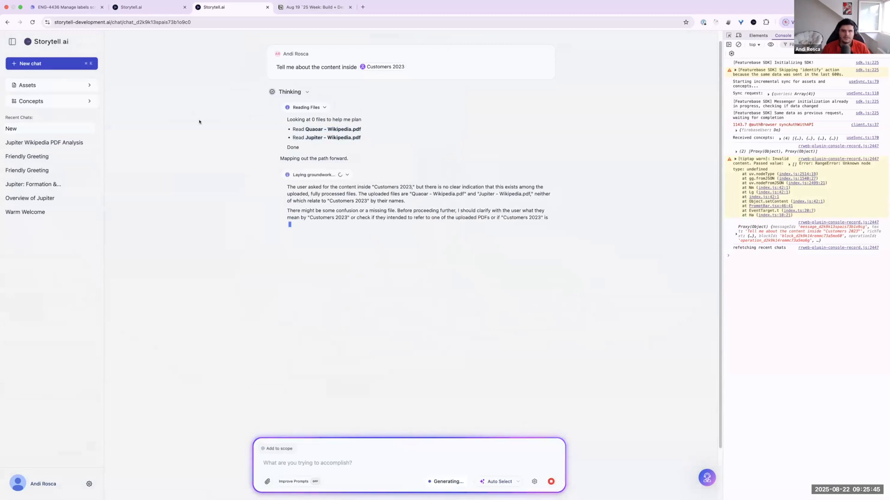
Step: Inspect the Customers 2023 label in the sent message and view its associated assets
drag(295, 67, 350, 67)
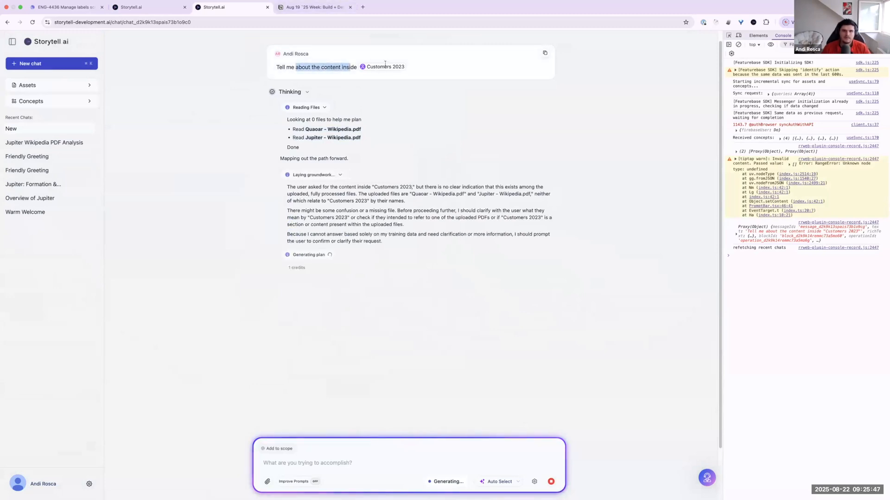
click(383, 68)
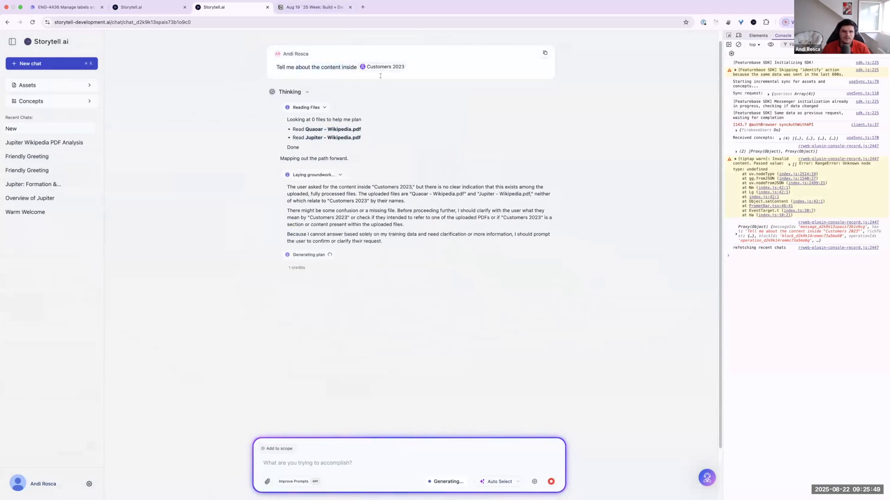
mouse_move(394, 69)
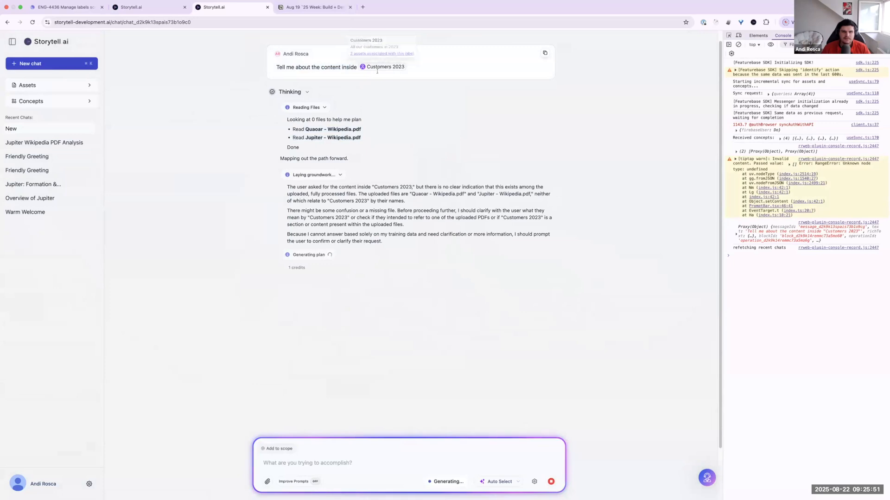
click(370, 54)
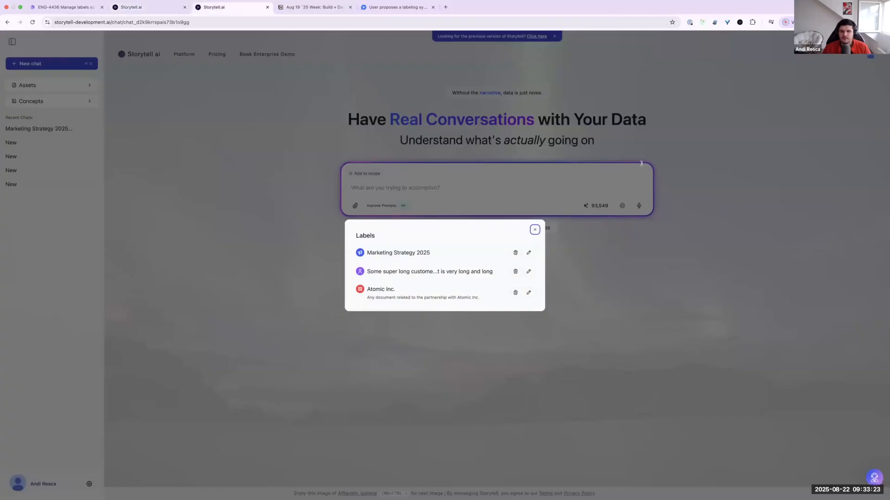
Step: Read through the artifact "Dwarf Planets: Makemake and Gonggong" and the earlier messages in that chat
scroll(641, 162, down, 2)
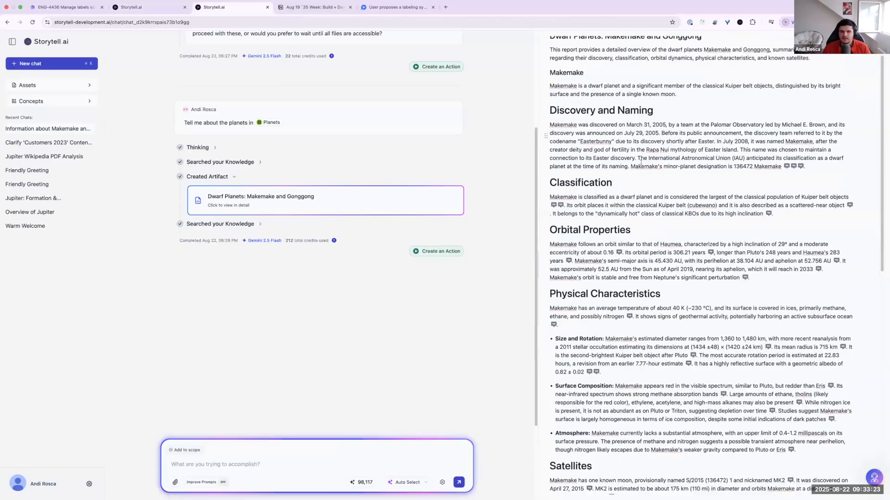
scroll(519, 148, down, 8)
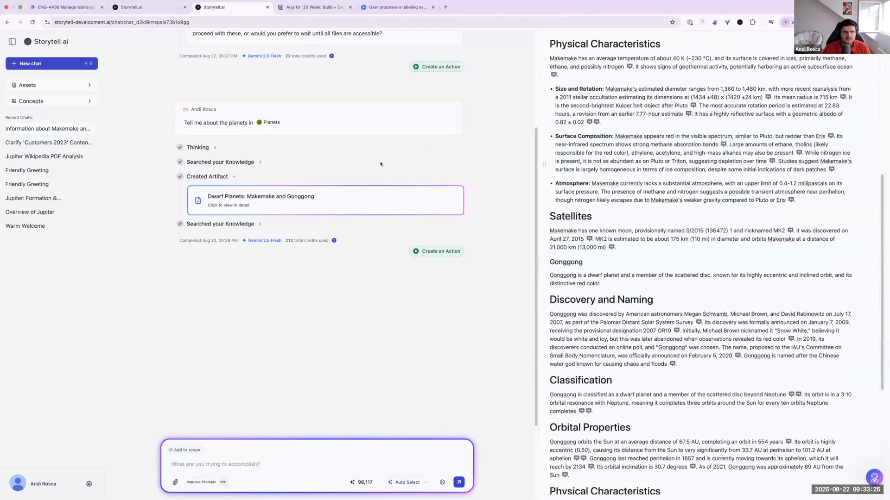
scroll(328, 99, up, 4)
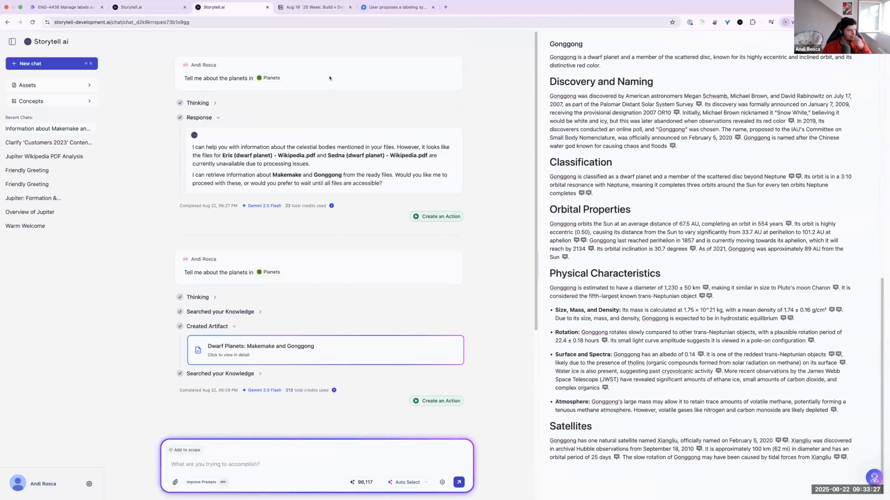
Step: Switch to the Zight video proposing a labeling system and jump to the mockups for labeling uploaded files
click(326, 7)
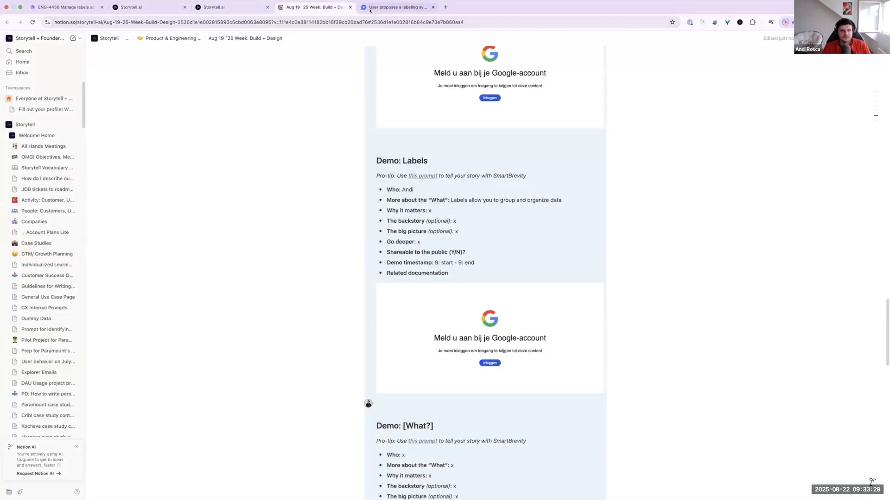
click(396, 7)
click(410, 346)
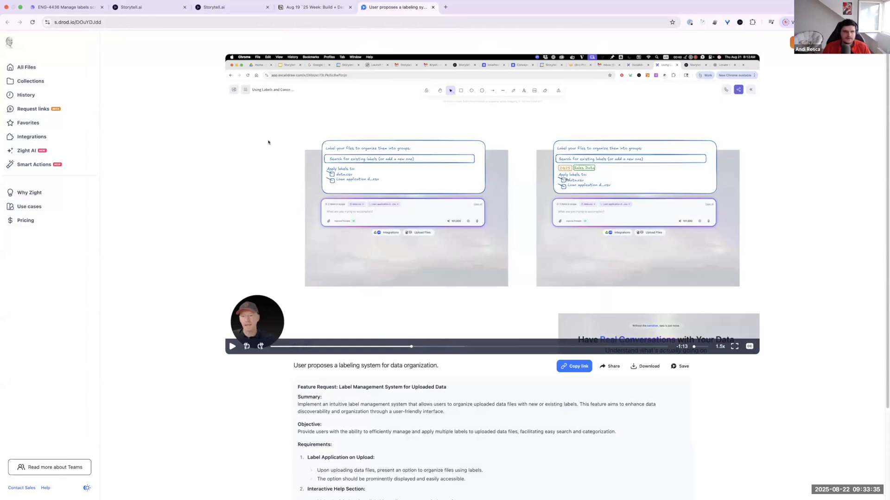
Step: Switch to the localhost version of Storytell and examine the label names and descriptions in the Labels dialog
click(142, 12)
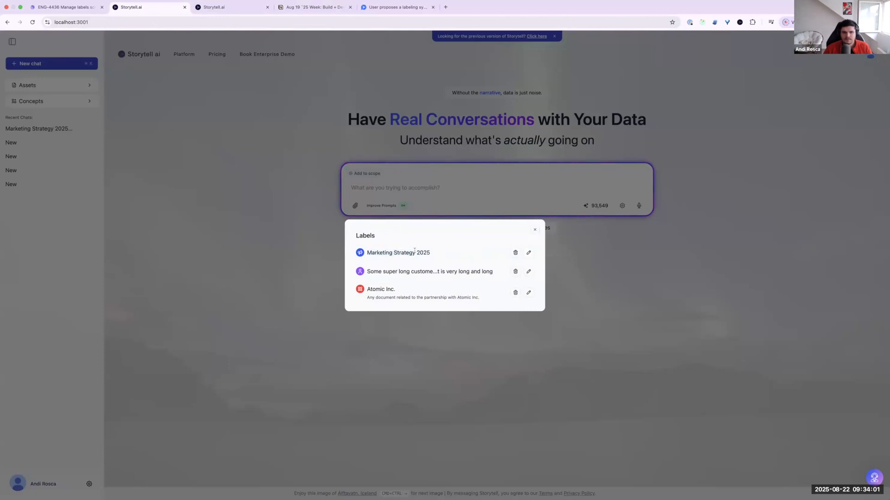
drag(370, 298, 480, 297)
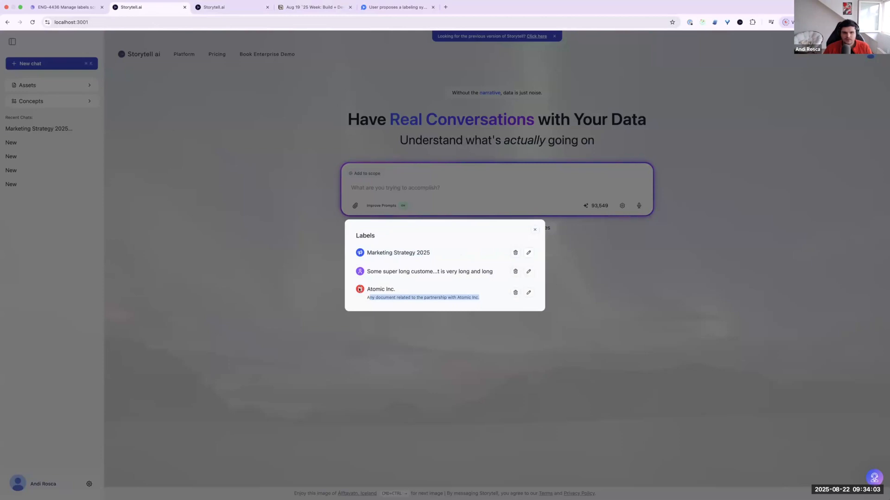
click(417, 239)
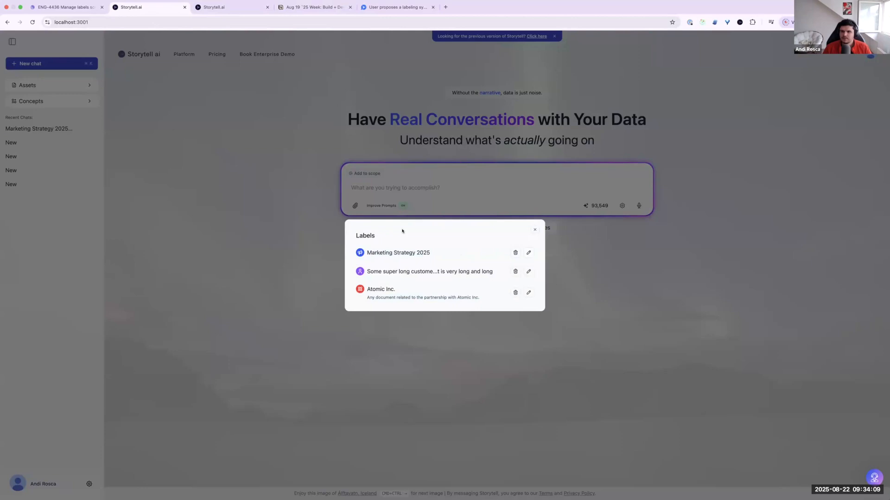
drag(353, 237, 488, 295)
click(483, 290)
drag(366, 253, 410, 253)
click(450, 254)
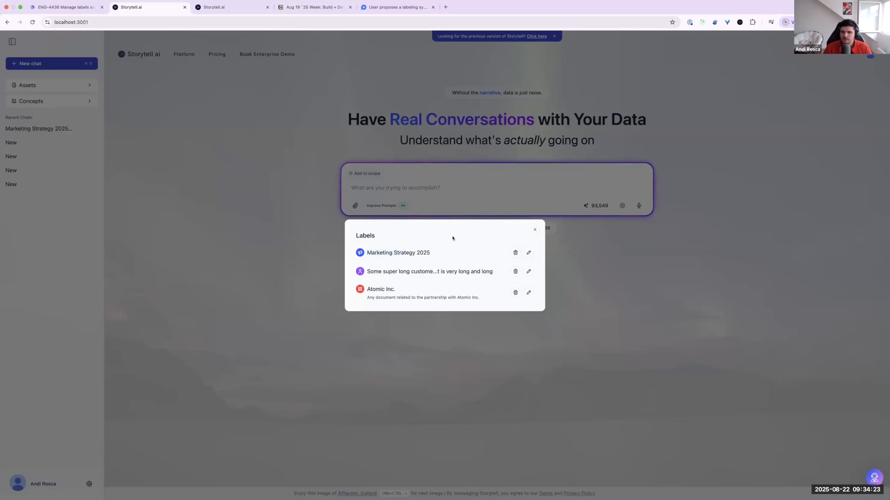